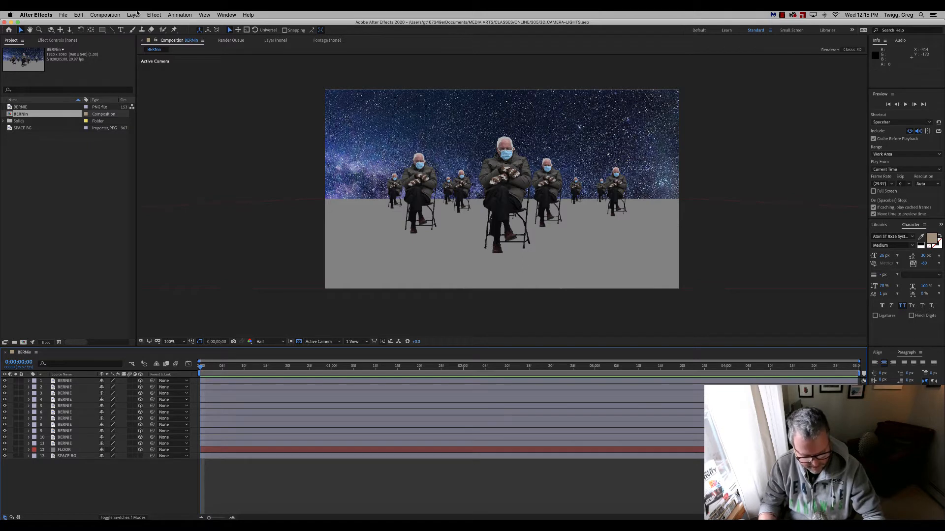
Create a two-node camera with the 50mm preset, named "Camera 2-node".
key(super+alt+shift+c)
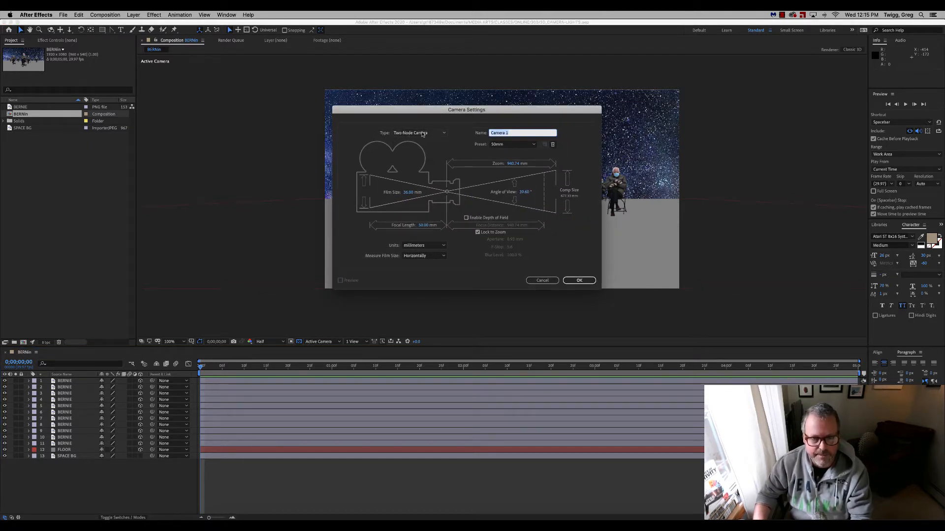
click(439, 133)
click(414, 143)
click(435, 134)
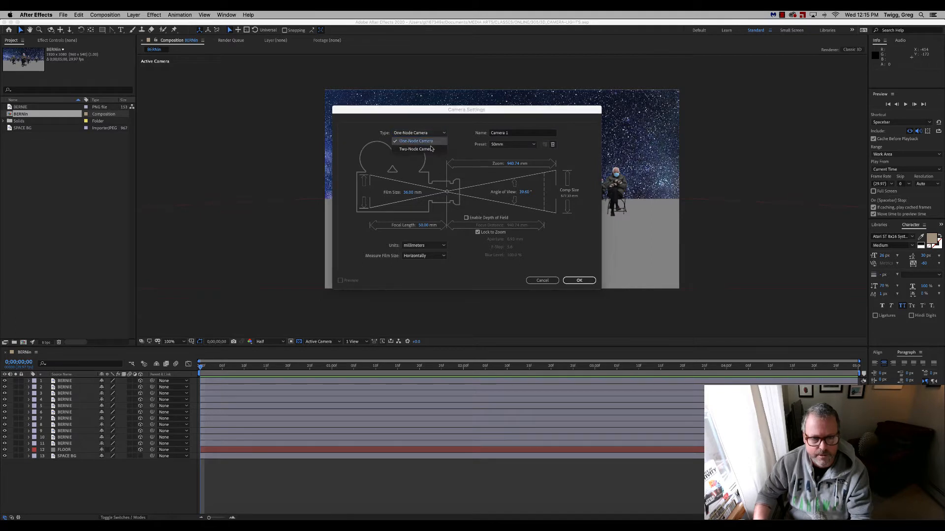
click(432, 134)
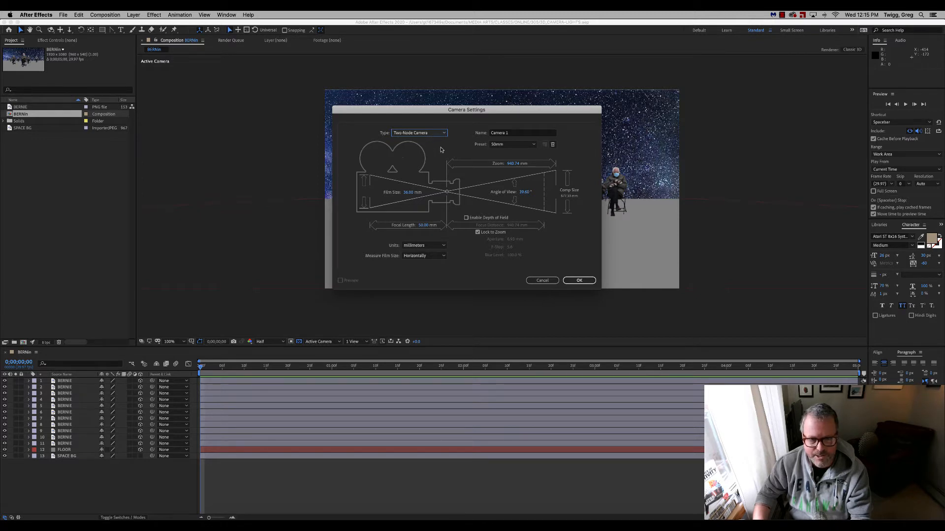
click(507, 134)
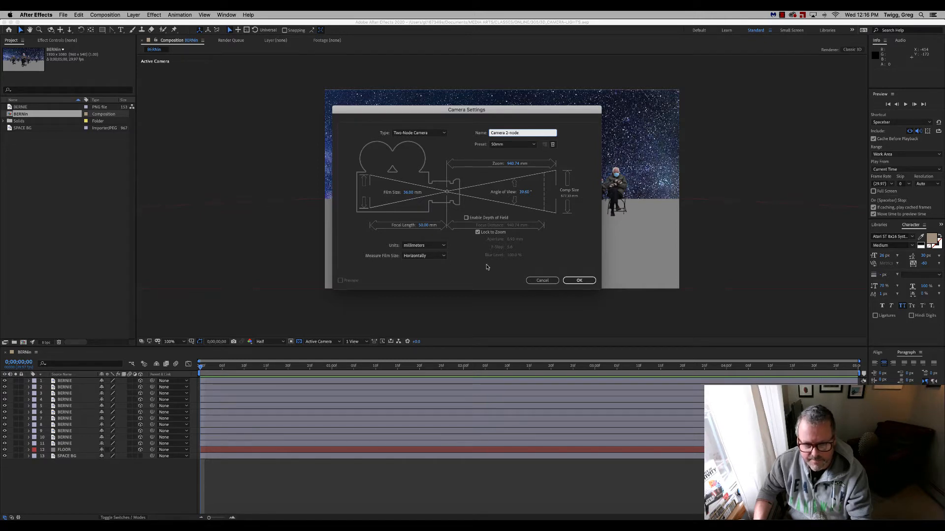
click(580, 281)
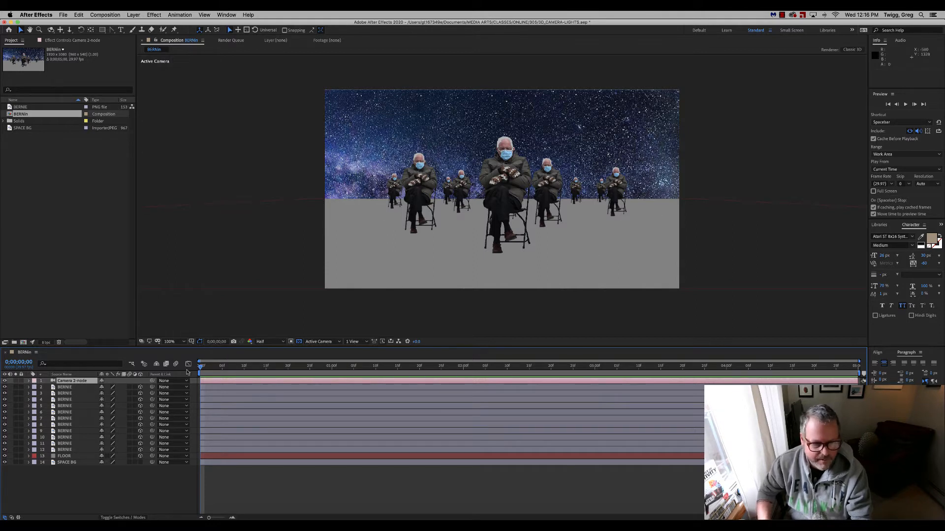
click(66, 463)
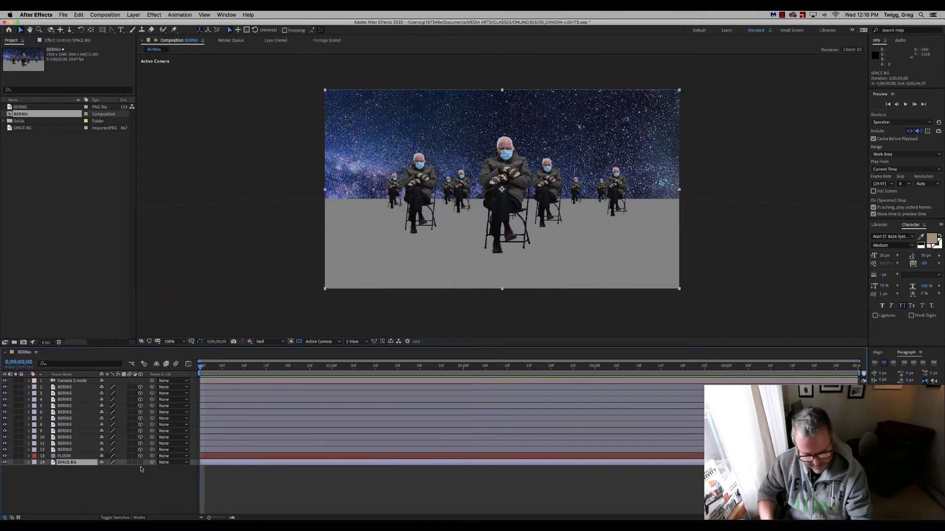
click(72, 457)
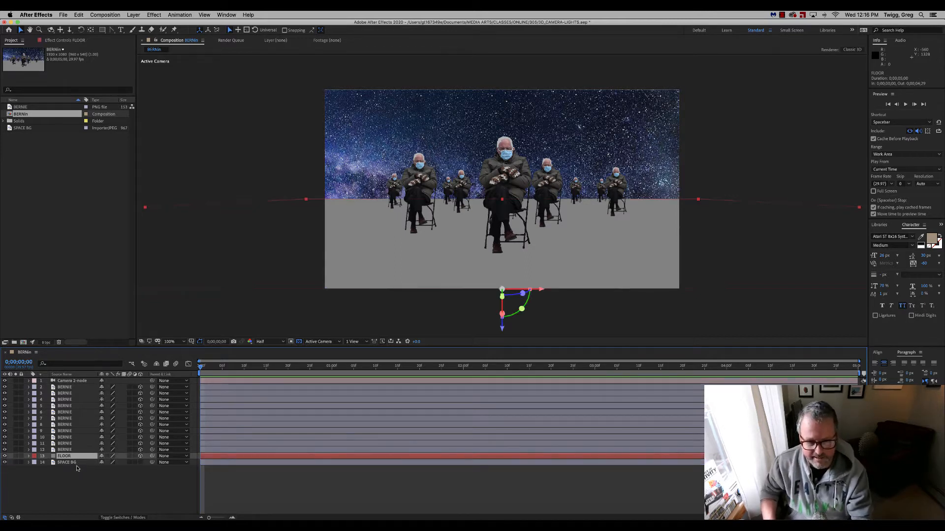
click(134, 15)
mouse_move(134, 23)
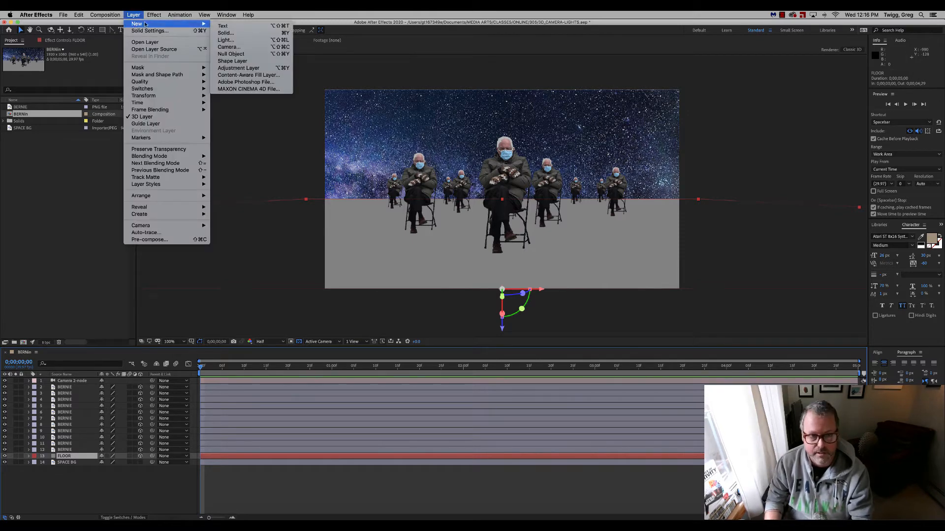
click(144, 13)
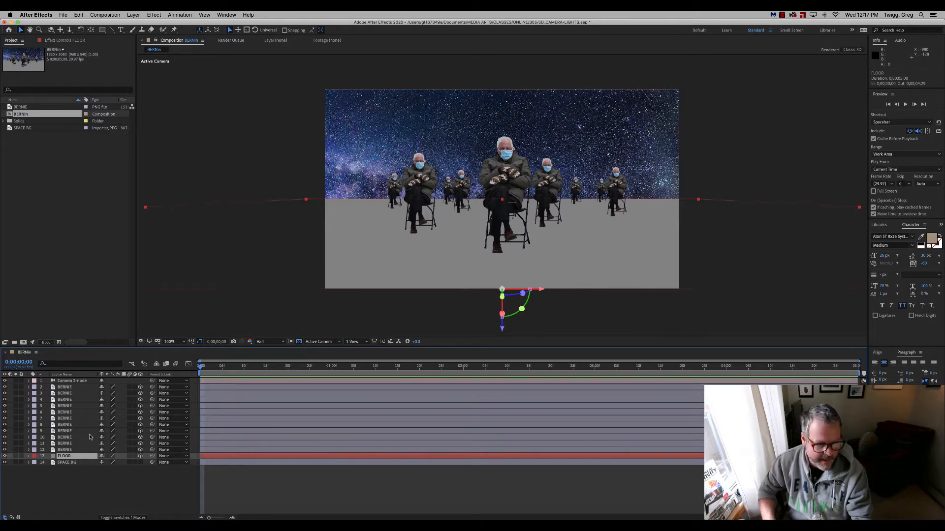
Show the composition in the Top view and reveal the Transform properties of the Camera 2-node layer.
click(73, 382)
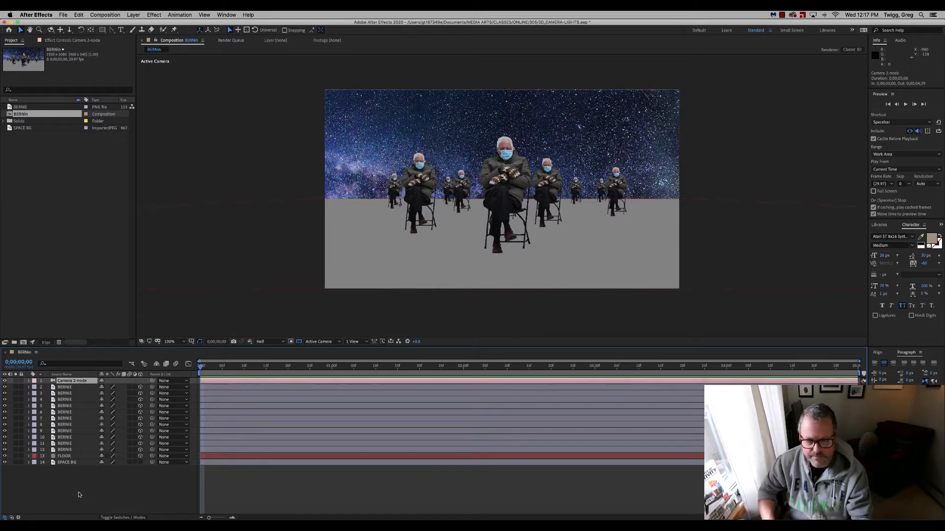
click(339, 343)
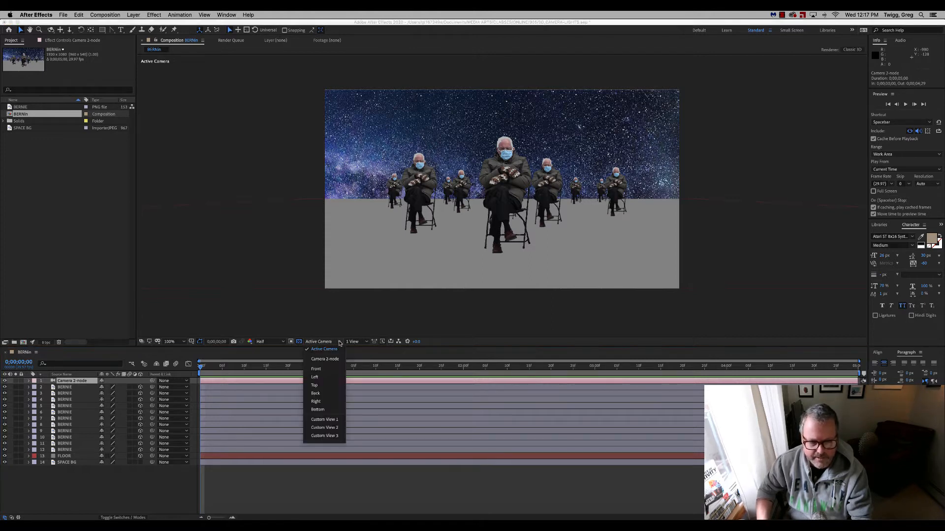
click(337, 385)
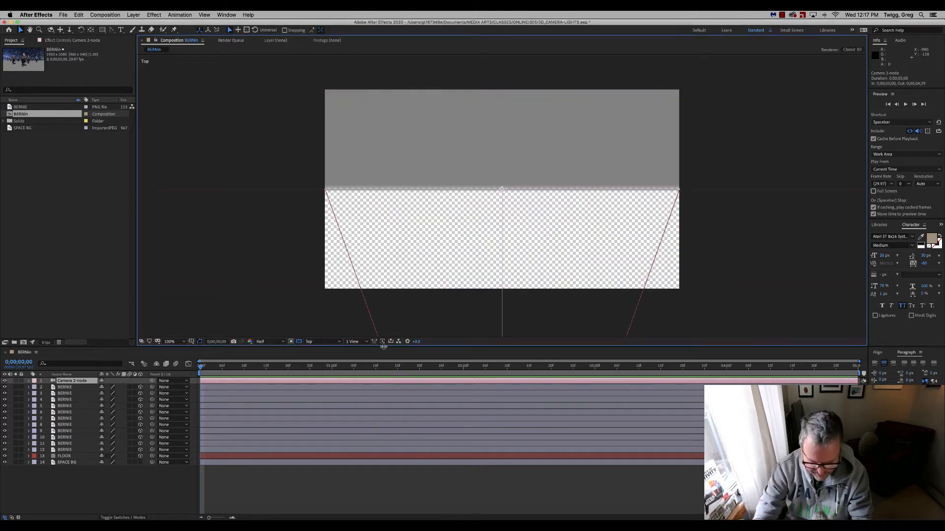
key(comma)
key(comma)
key(comma)
key(comma)
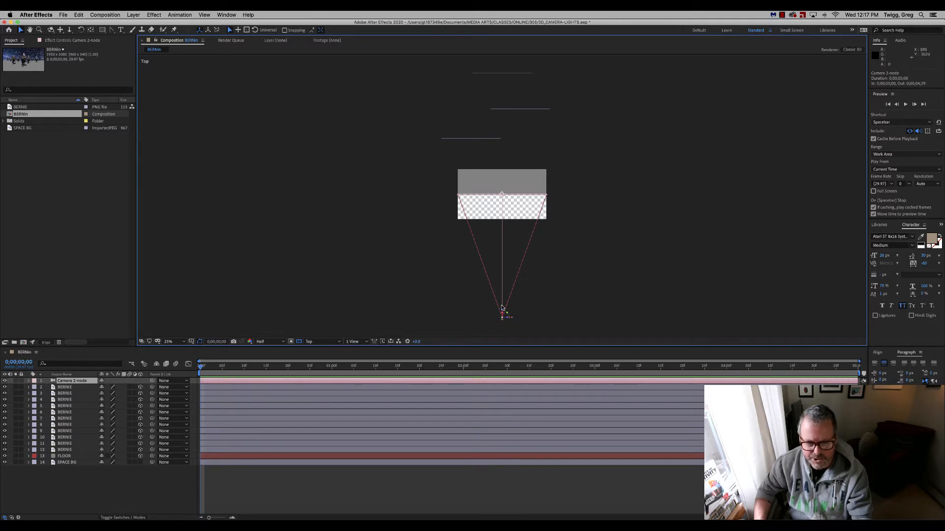
click(29, 380)
click(36, 387)
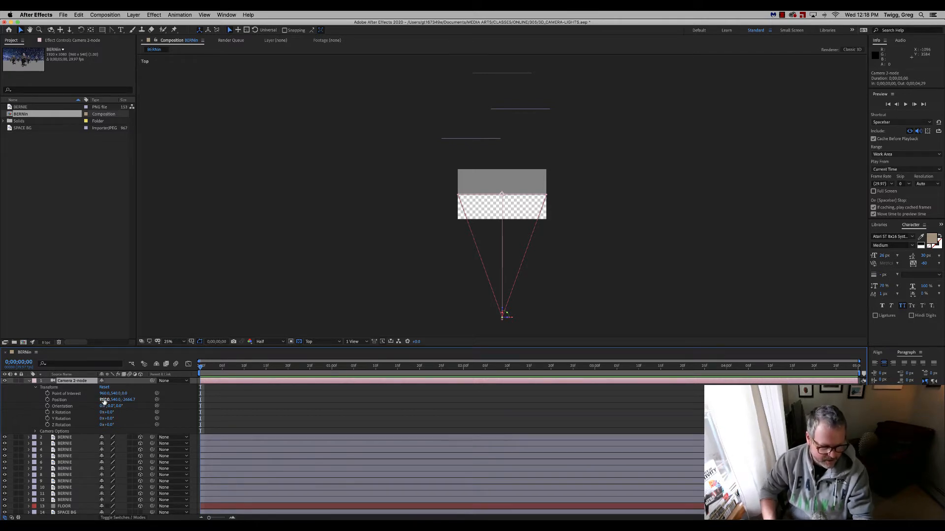
Try shifting the camera's X position and its point of interest along X and Y, undoing each change.
drag(104, 400, 194, 360)
key(super+z)
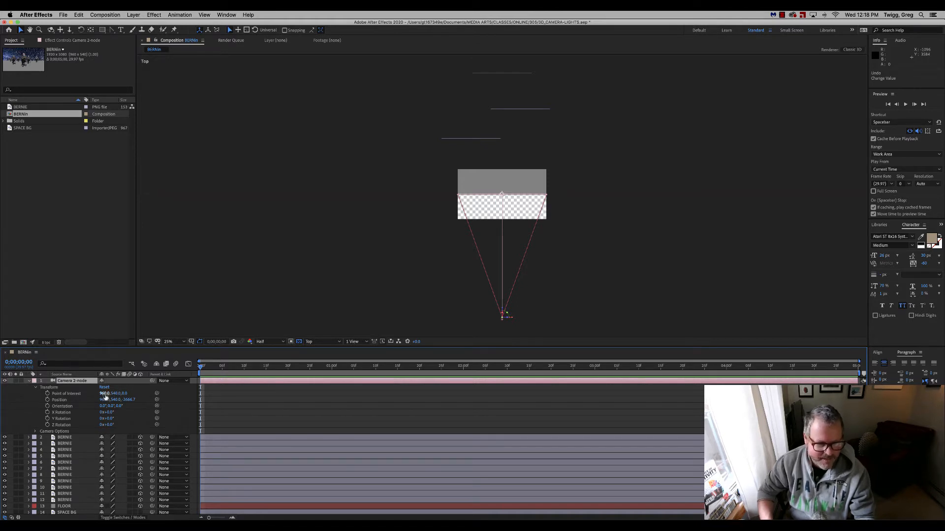
drag(103, 394, 211, 393)
drag(187, 341, 64, 349)
key(super+z)
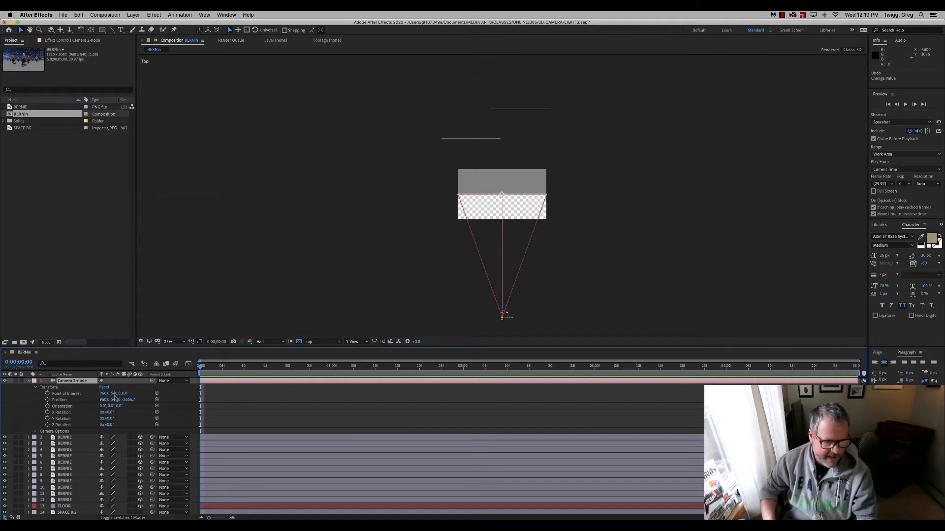
drag(115, 394, 201, 366)
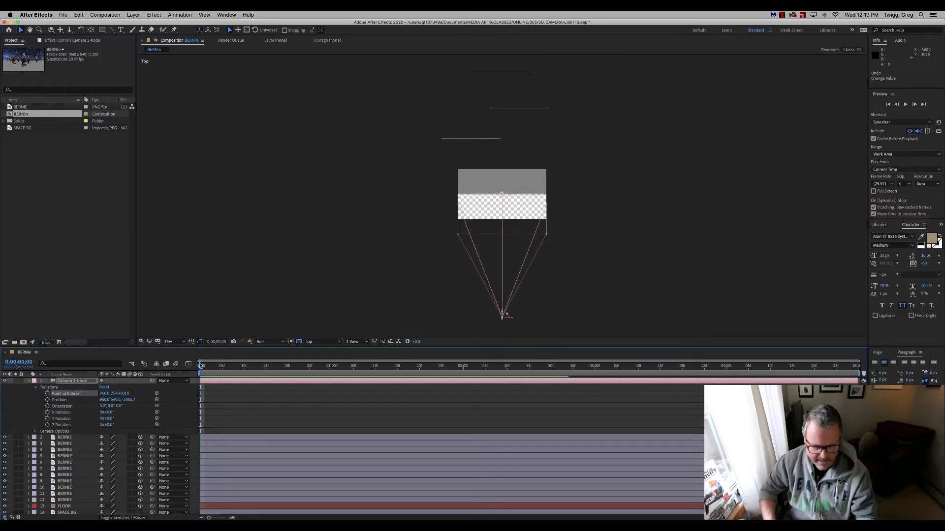
key(super+z)
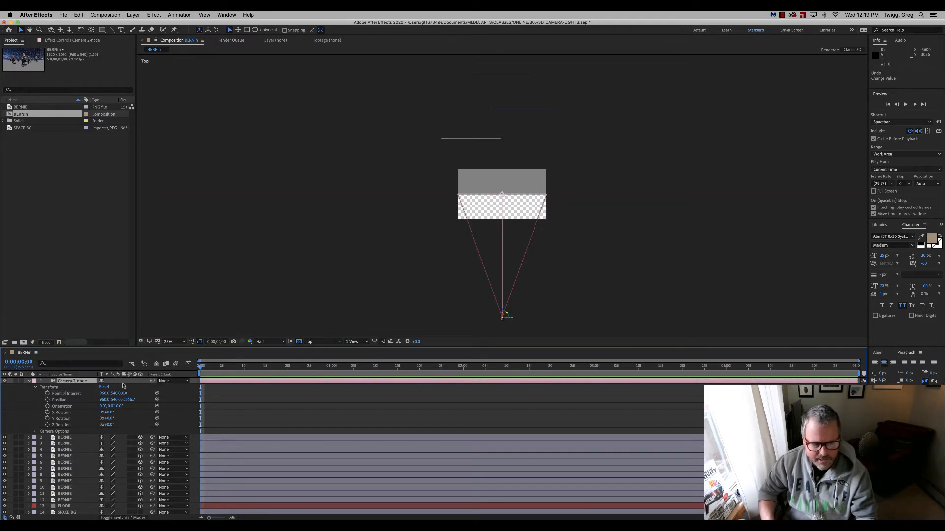
Switch the composition to the Right view and try changing the camera's point of interest along Y, undoing the change.
click(325, 343)
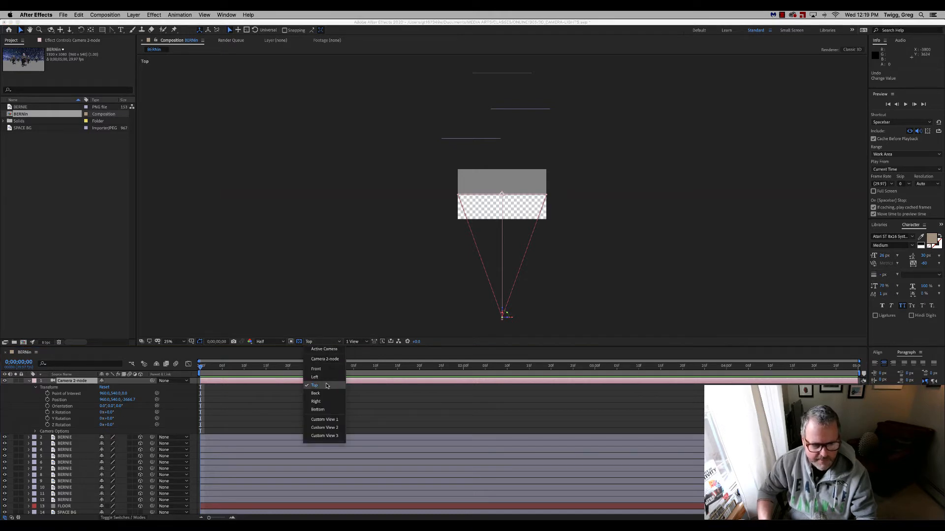
click(327, 403)
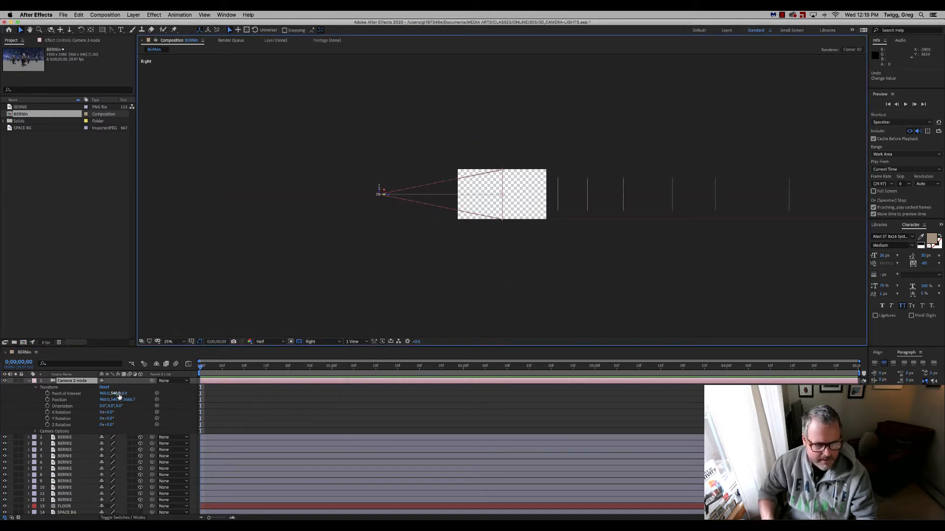
drag(115, 394, 114, 364)
key(super+z)
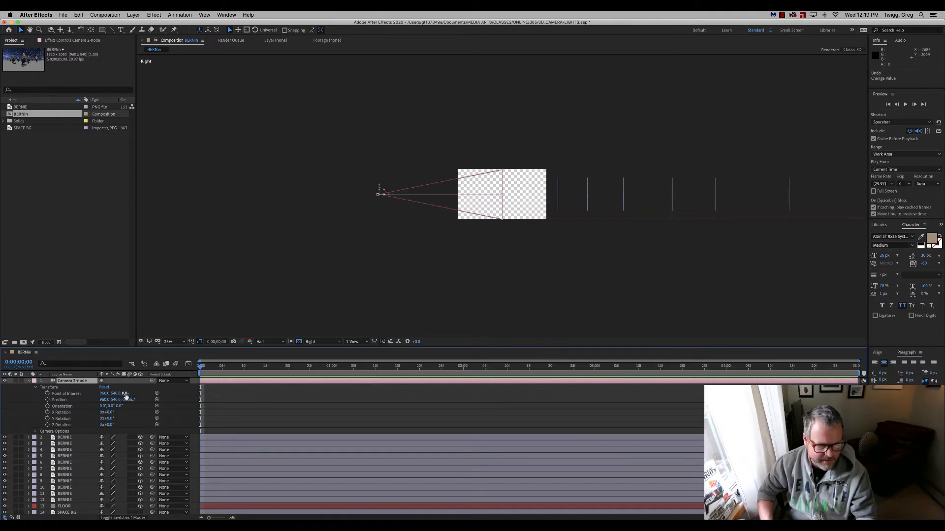
Push the camera's point of interest back along Z to about 5449, deep among the seated figures.
drag(125, 396, 157, 395)
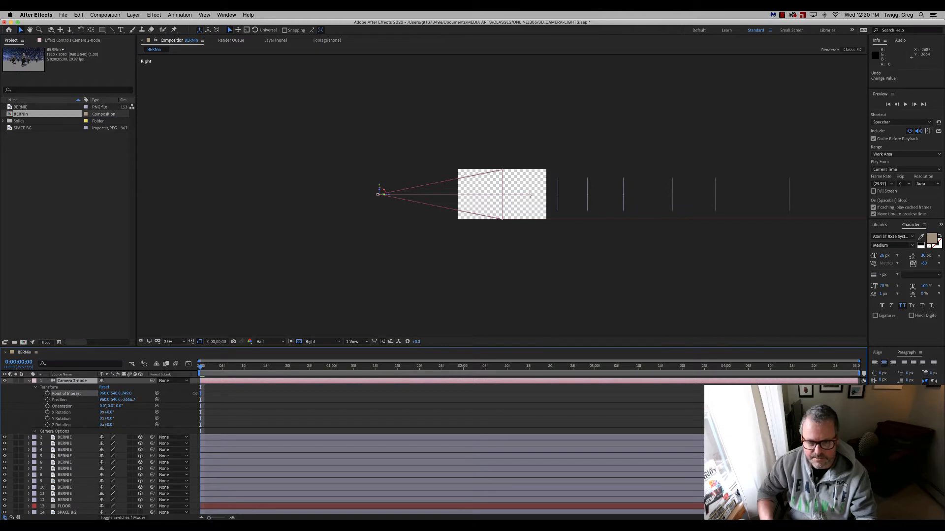
drag(531, 195, 691, 195)
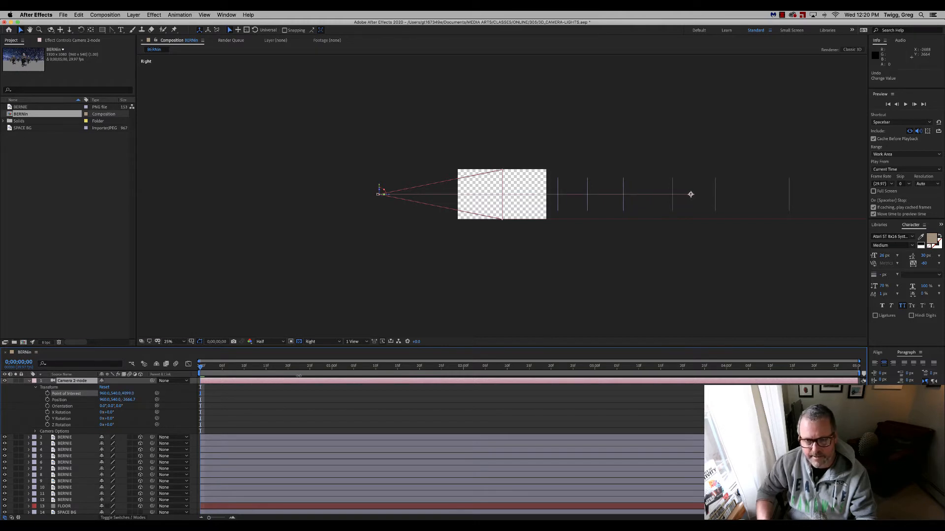
drag(299, 376, 356, 379)
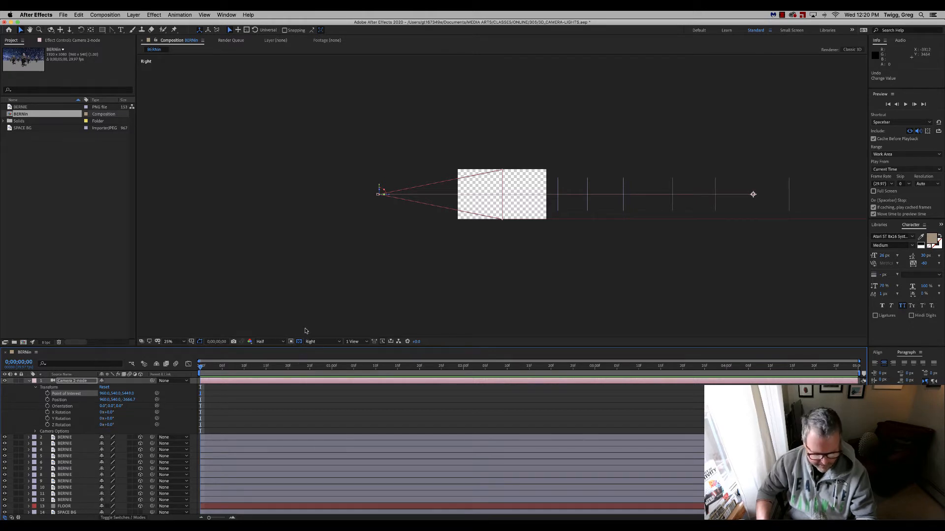
key(h)
drag(763, 251, 696, 264)
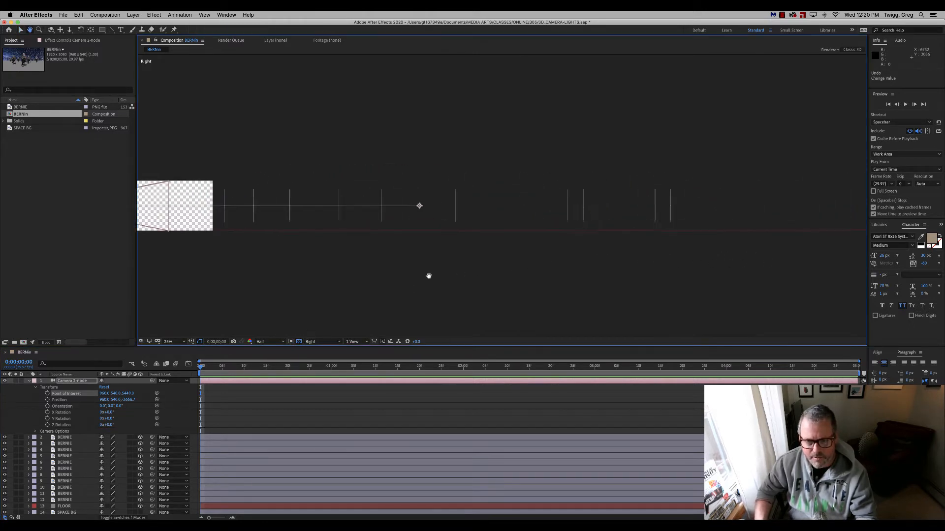
drag(428, 275, 510, 254)
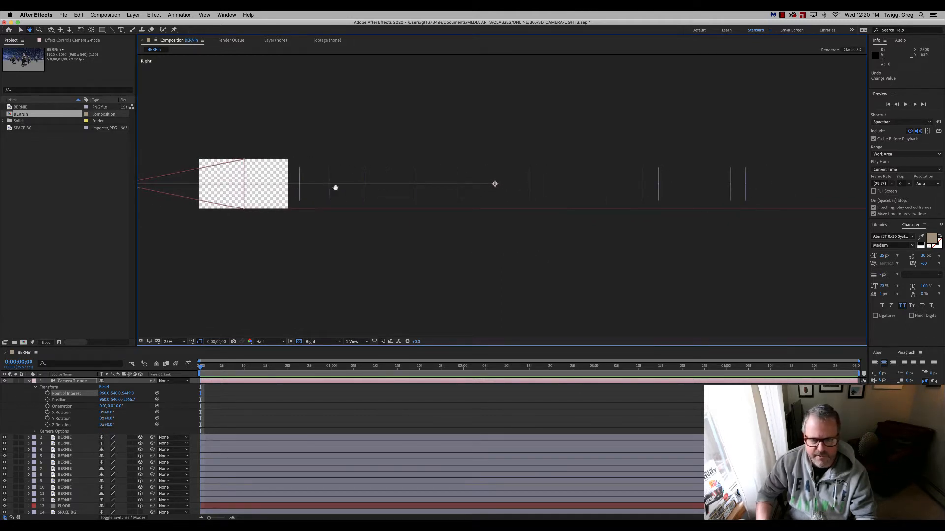
key(v)
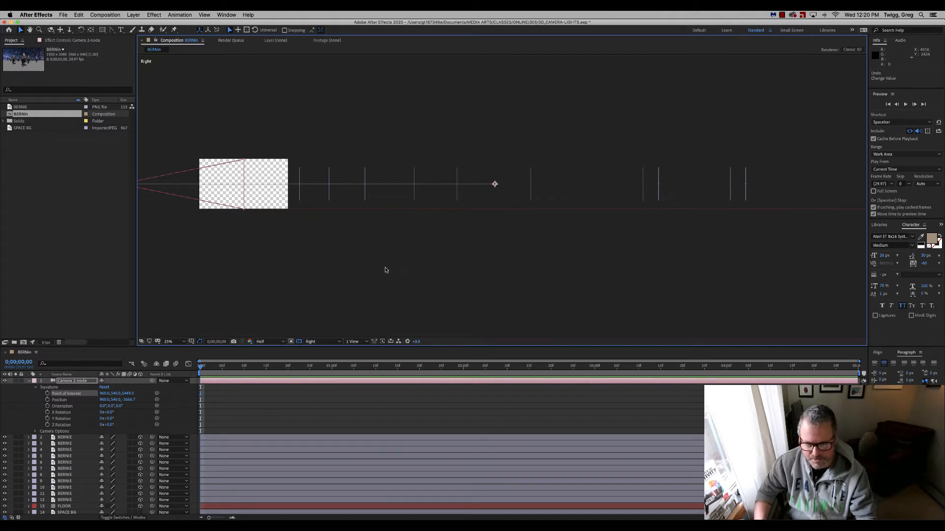
Split the composition display into two horizontal views and change the Top view to Active Camera.
click(355, 341)
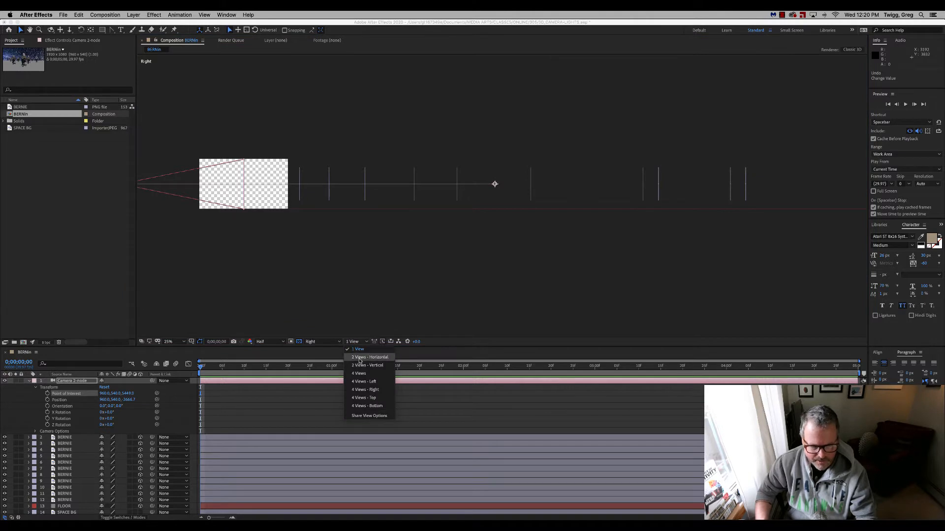
click(360, 359)
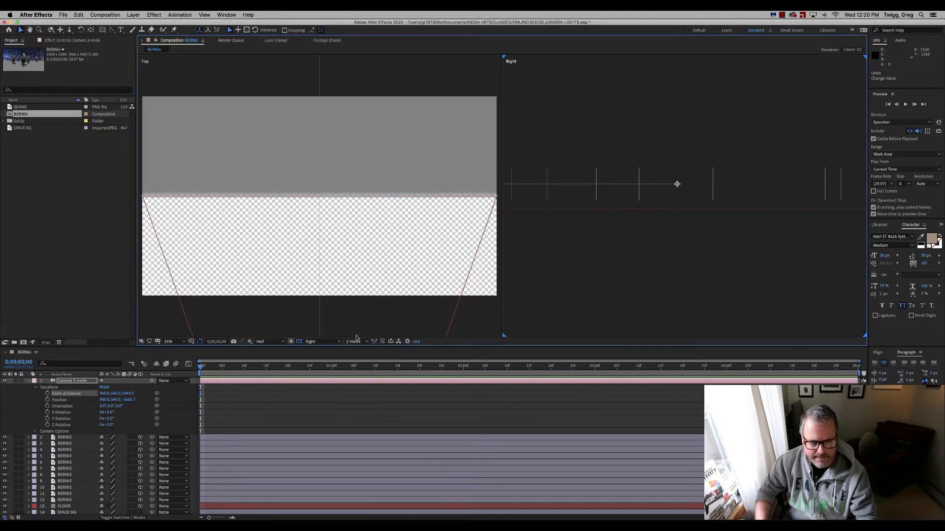
click(365, 323)
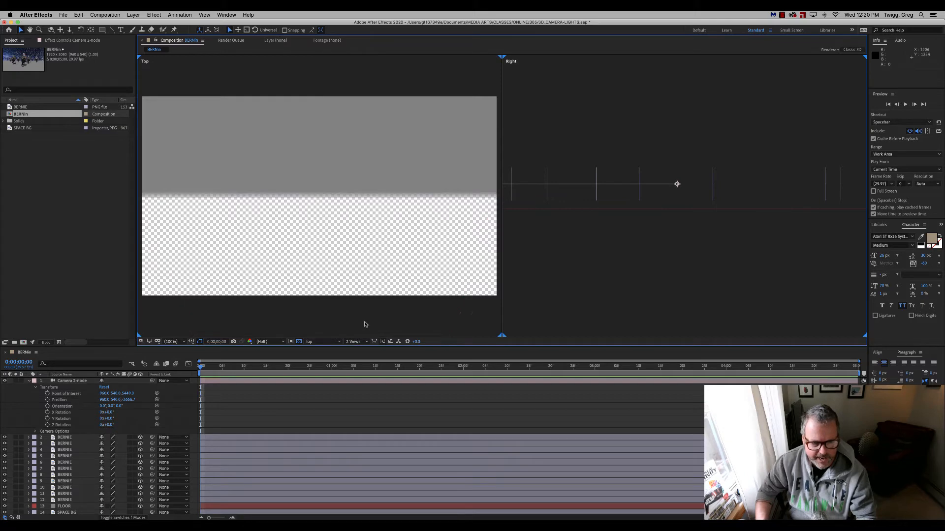
click(337, 341)
click(338, 349)
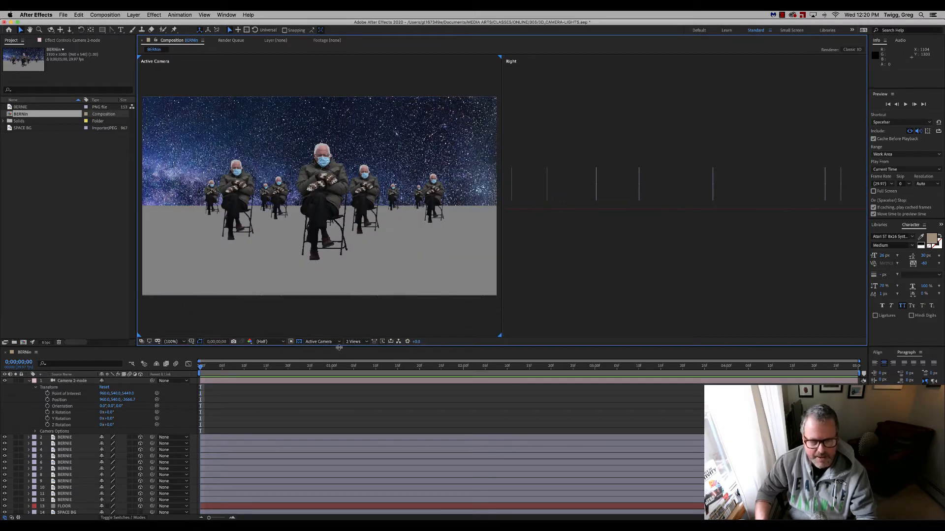
Change the Right view of the two-view layout to Top, with the figure layers in frame.
click(636, 293)
click(340, 343)
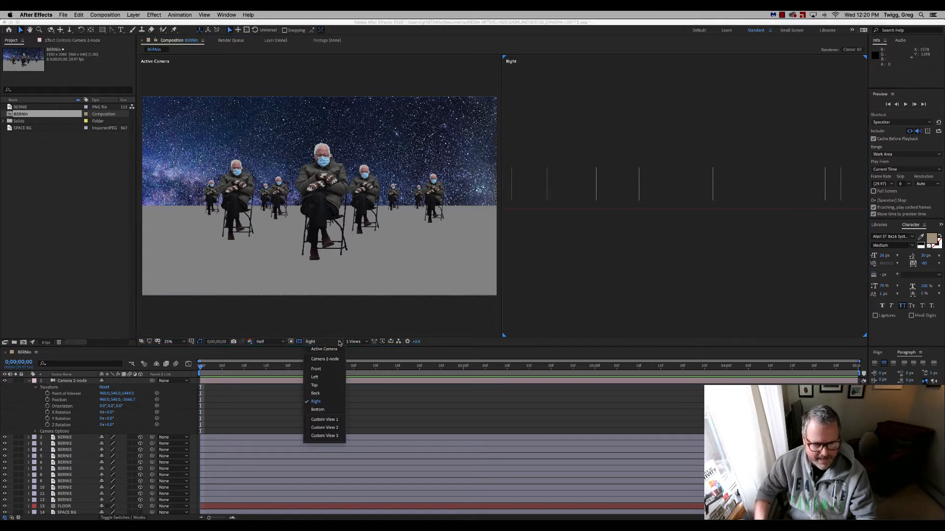
click(326, 385)
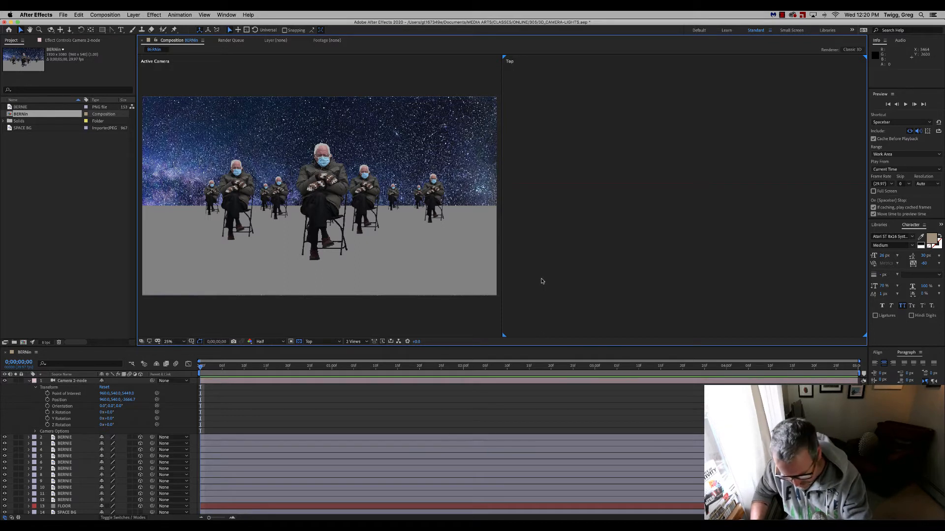
scroll(541, 281, down, 1)
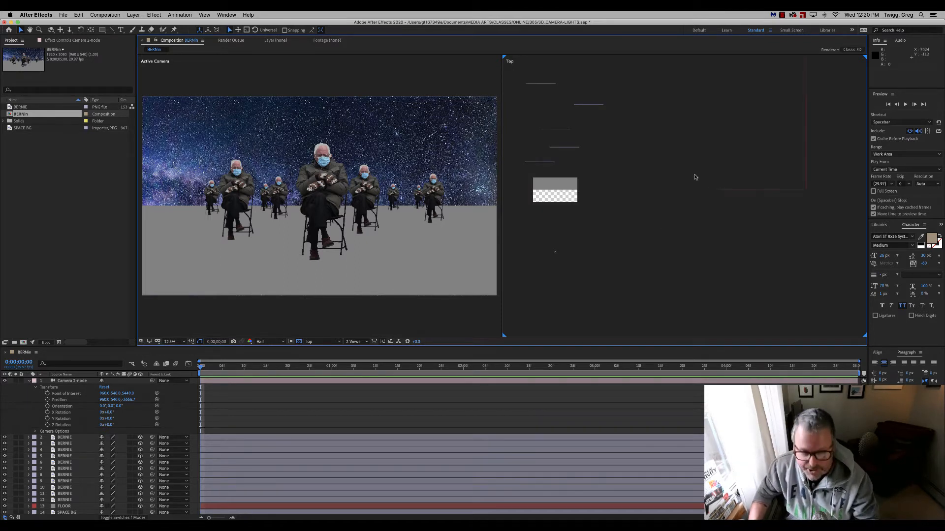
drag(673, 153, 755, 232)
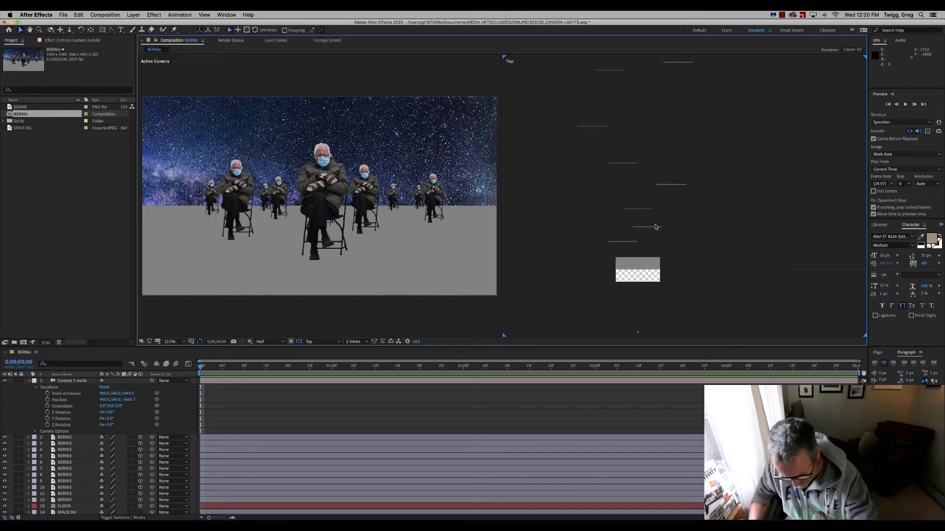
Keyframe the Camera 2-node Position at 0;00;00;00 and at 0;00;02;15, with the second keyframe's Z at about 14163, beyond the figures.
scroll(654, 226, down, 1)
drag(722, 199, 718, 238)
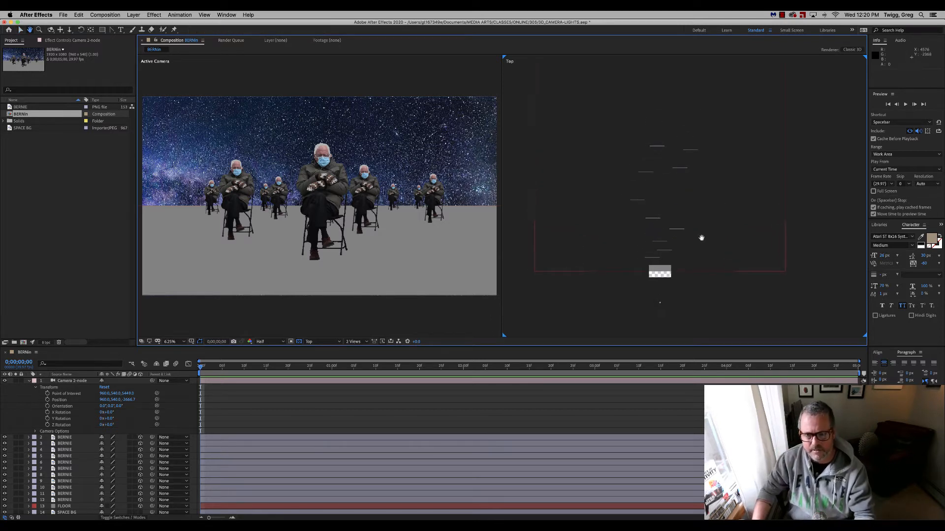
click(69, 382)
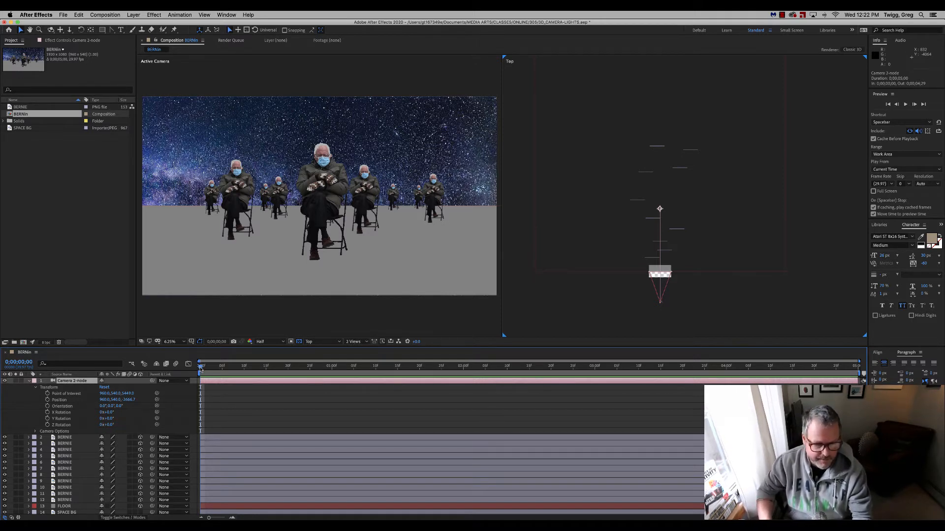
click(48, 401)
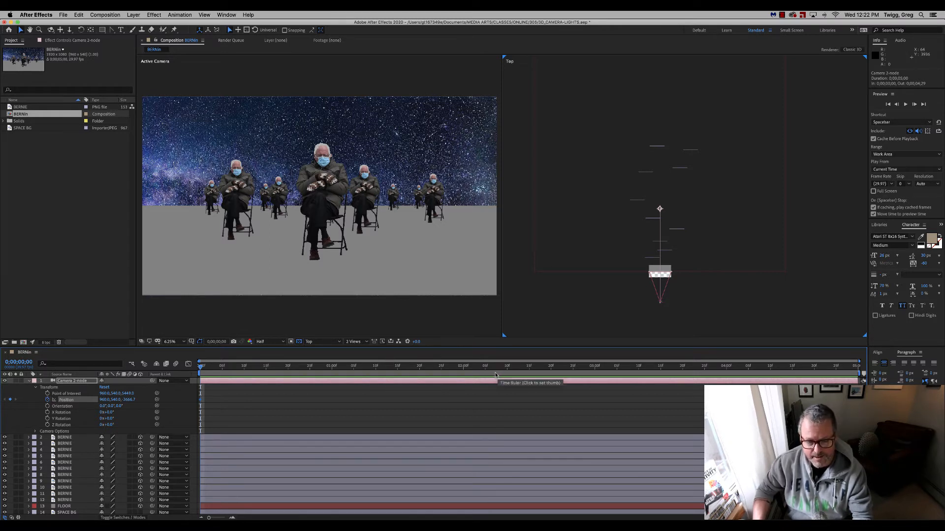
click(529, 368)
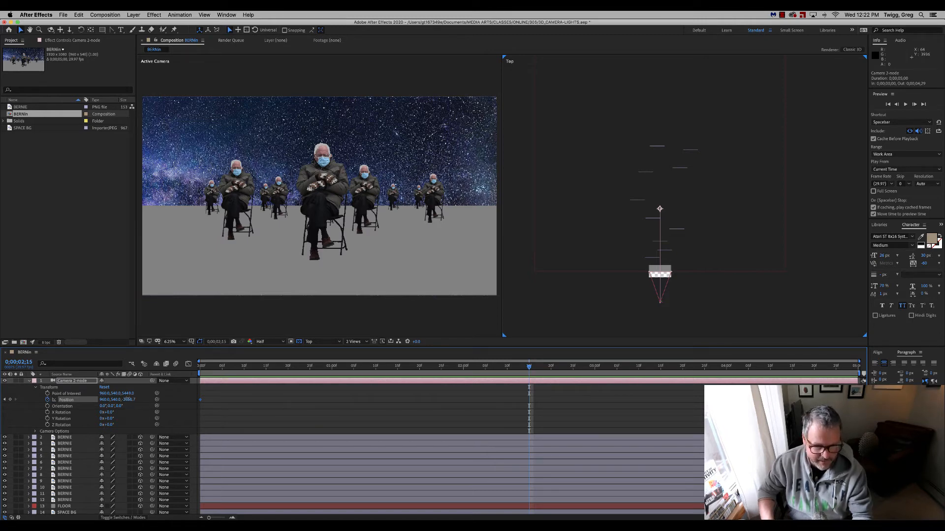
drag(127, 400, 671, 320)
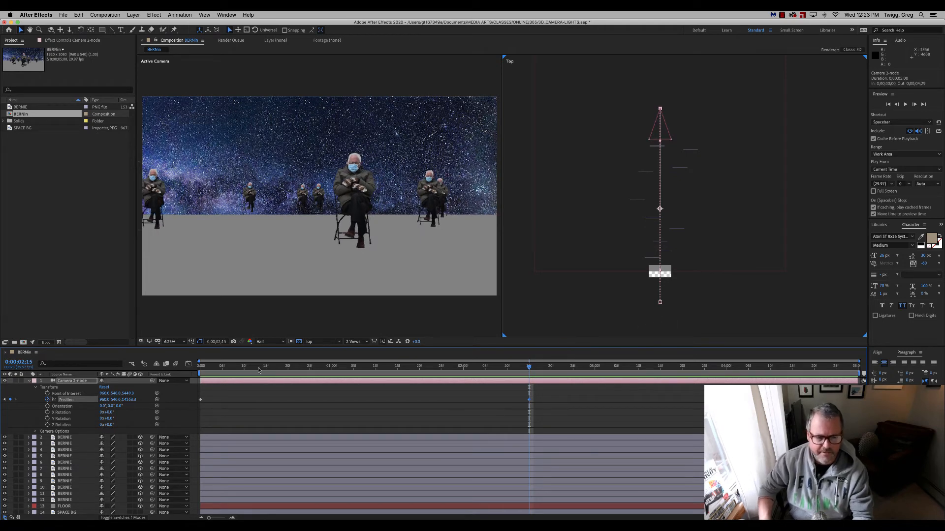
Scrub through the straight camera move from the start to 0;00;02;15, watching the camera pass its point of interest.
drag(259, 370, 205, 369)
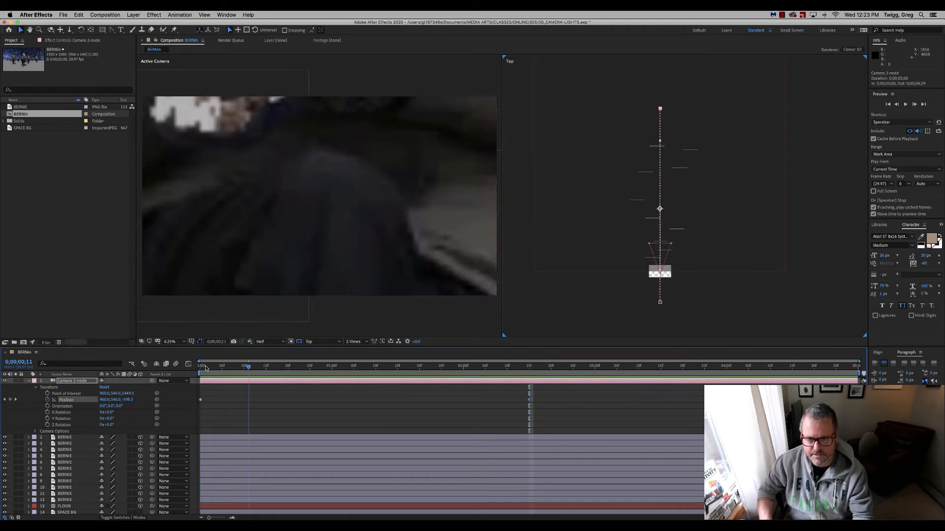
key(space)
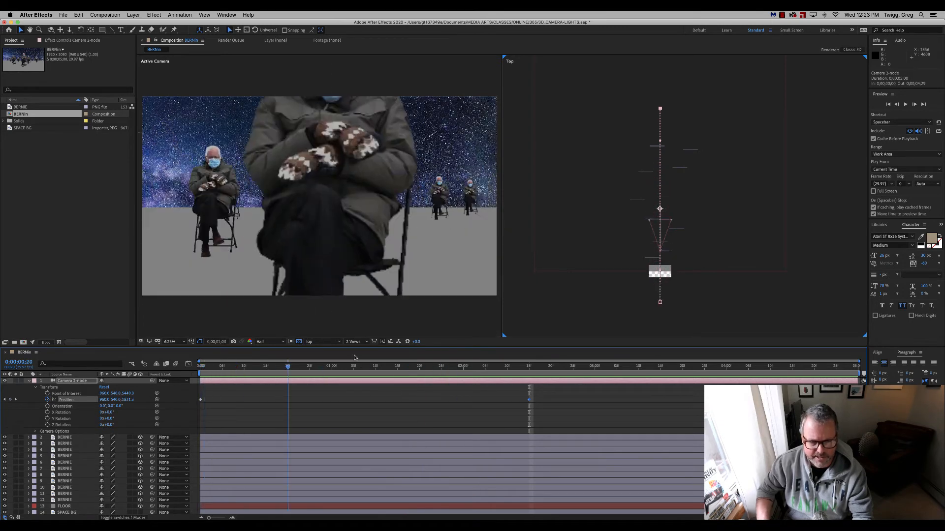
click(423, 356)
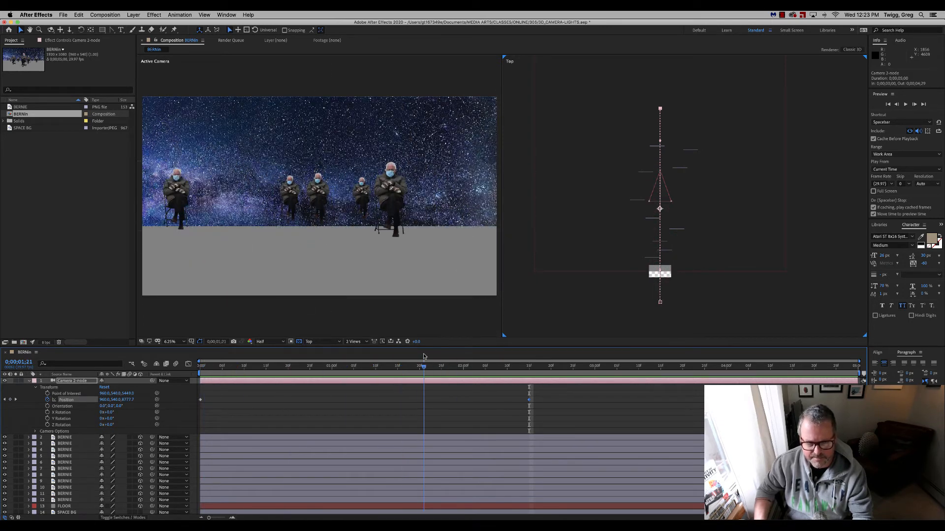
drag(423, 356, 398, 348)
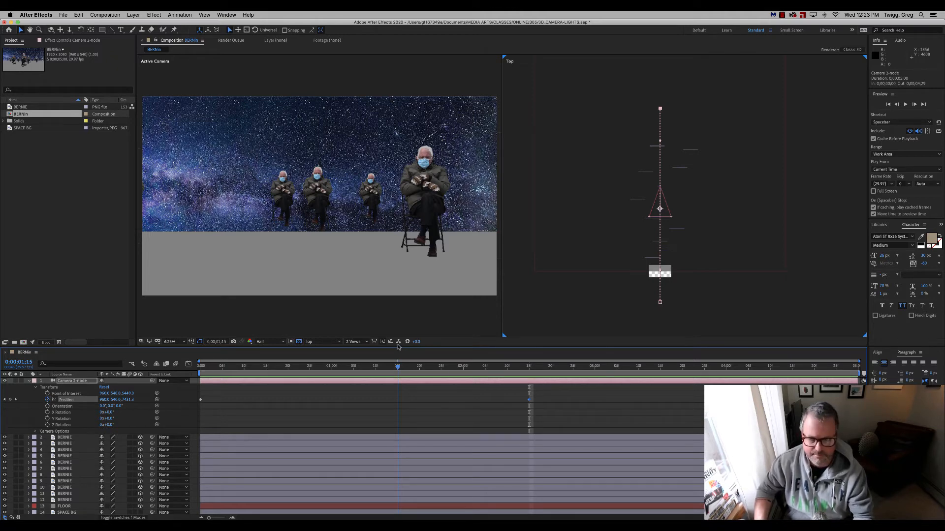
drag(400, 347, 453, 351)
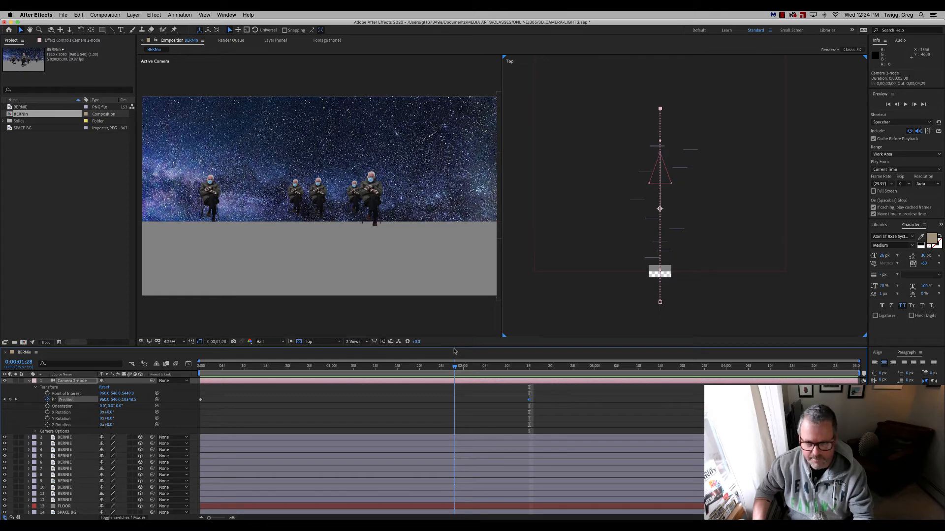
drag(458, 352, 529, 348)
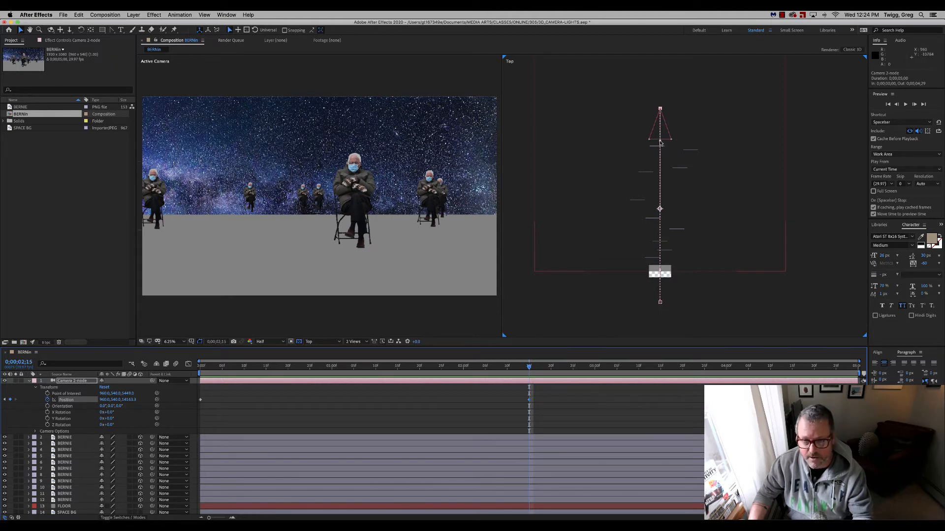
Bend the camera's motion path into a half circle around one side of the figures in the Top view and scrub through the move.
drag(659, 109, 783, 109)
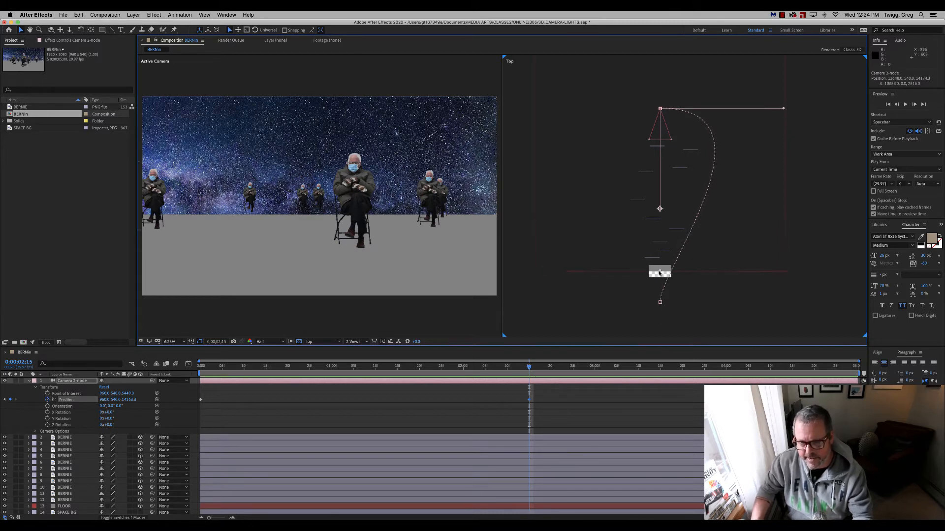
drag(660, 302, 788, 301)
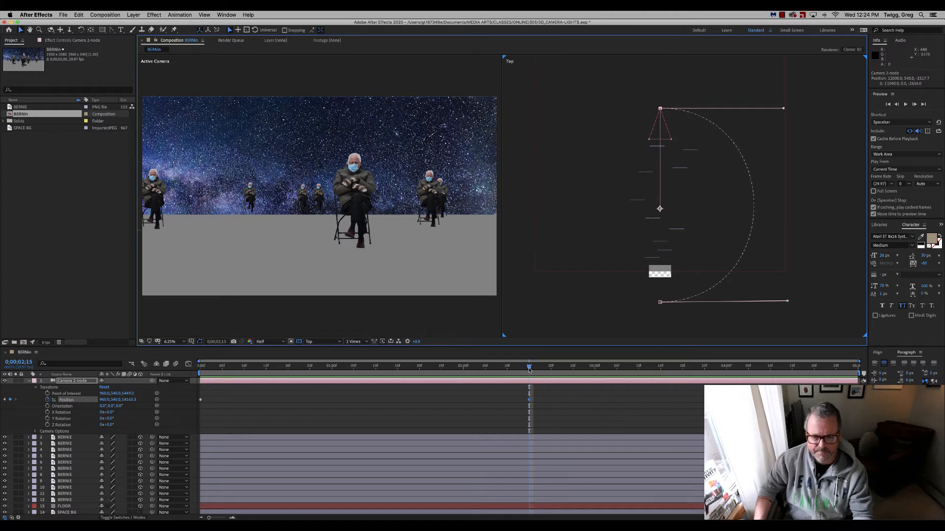
click(205, 367)
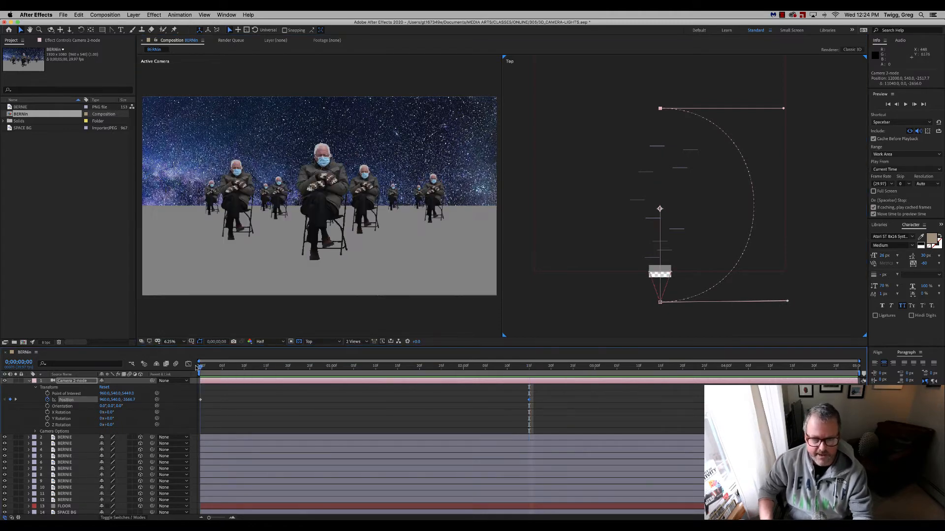
drag(204, 367, 184, 365)
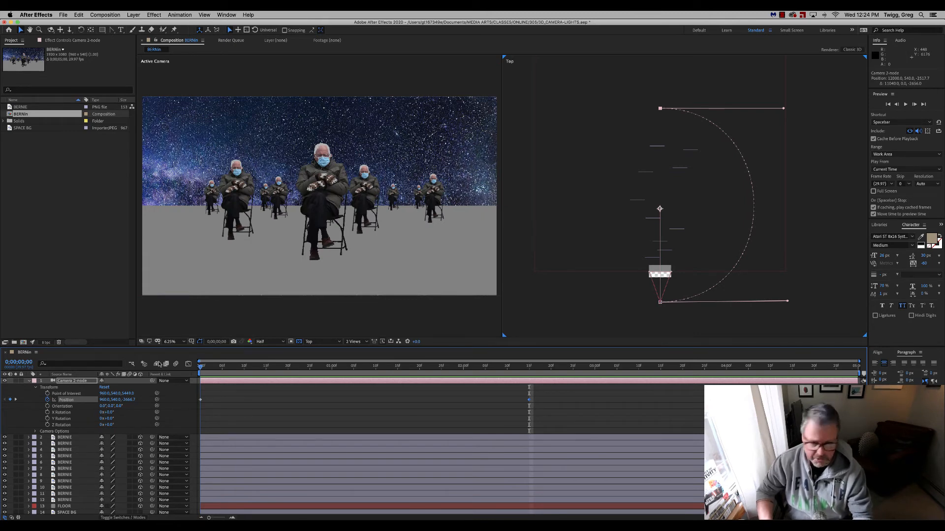
drag(201, 367, 530, 364)
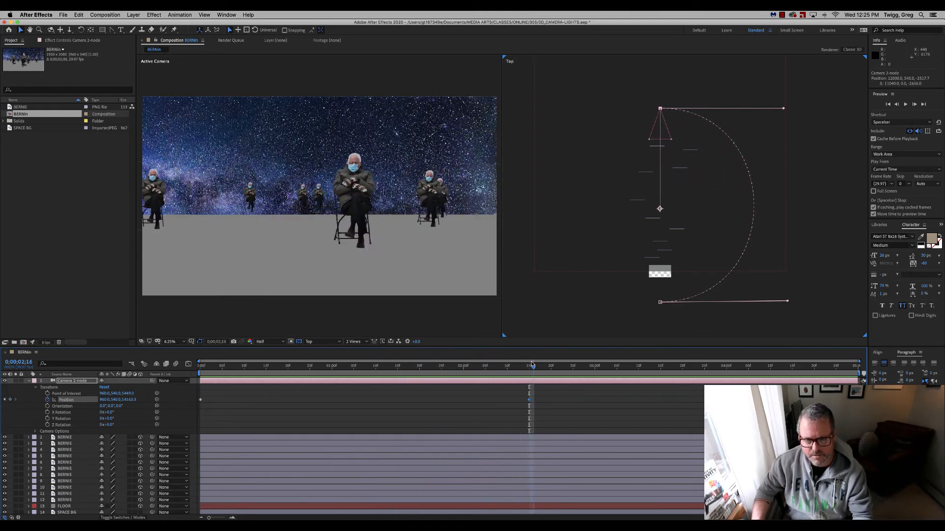
Copy the camera's first Position keyframe to the end of the composition at 0;00;04;29.
key(space)
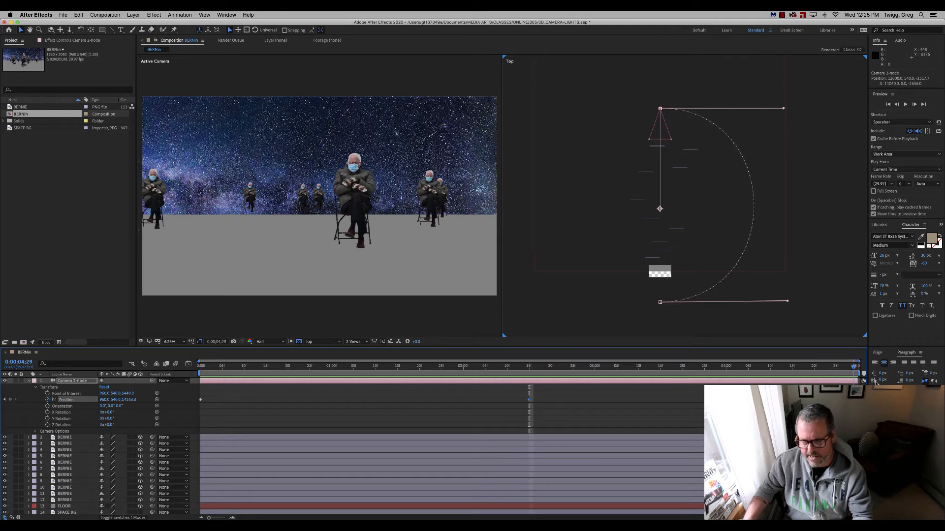
click(201, 400)
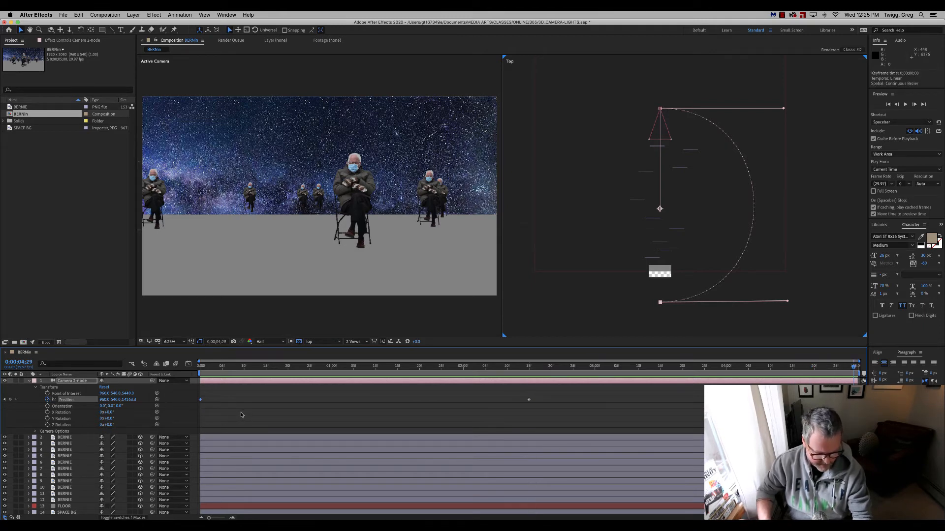
key(super+c)
key(super+v)
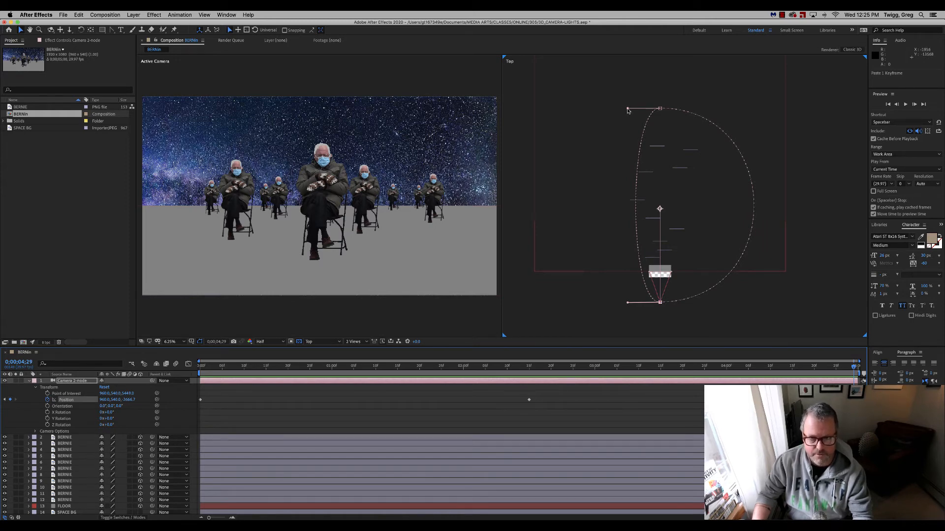
Round out the return half of the motion path in the Top view so the camera's route forms a near-circle around the figures.
drag(627, 109, 540, 111)
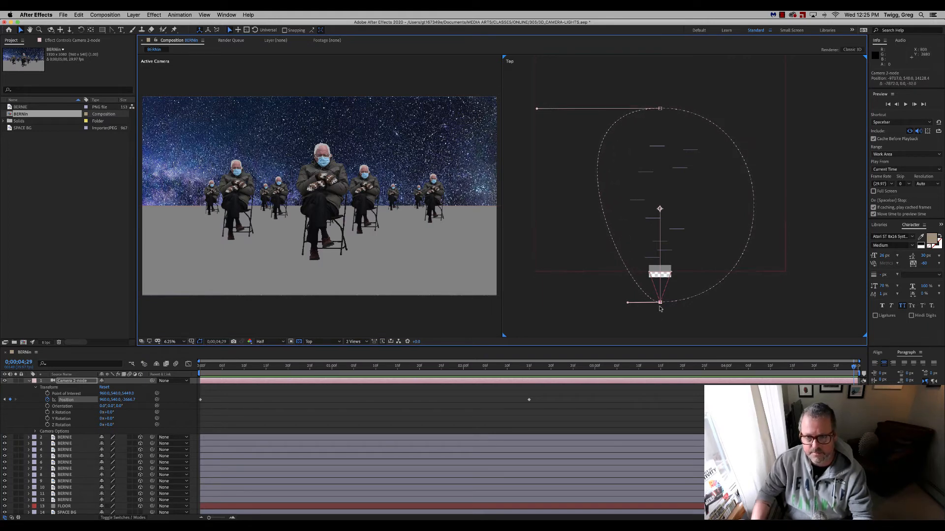
drag(624, 305, 529, 300)
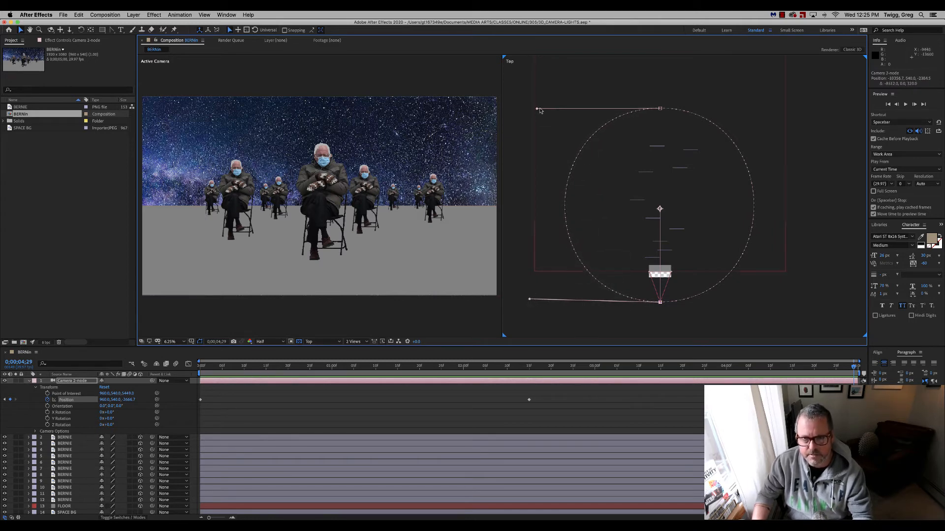
drag(537, 111, 534, 112)
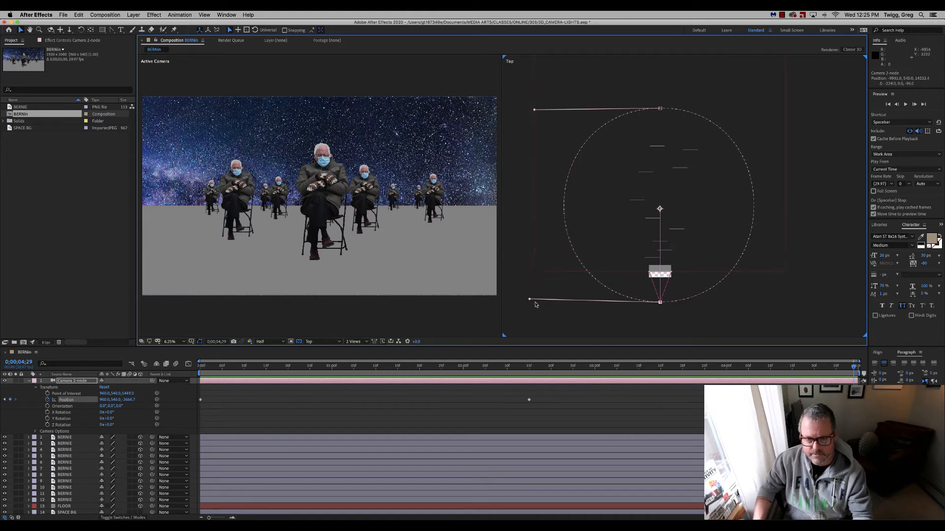
drag(529, 301, 530, 302)
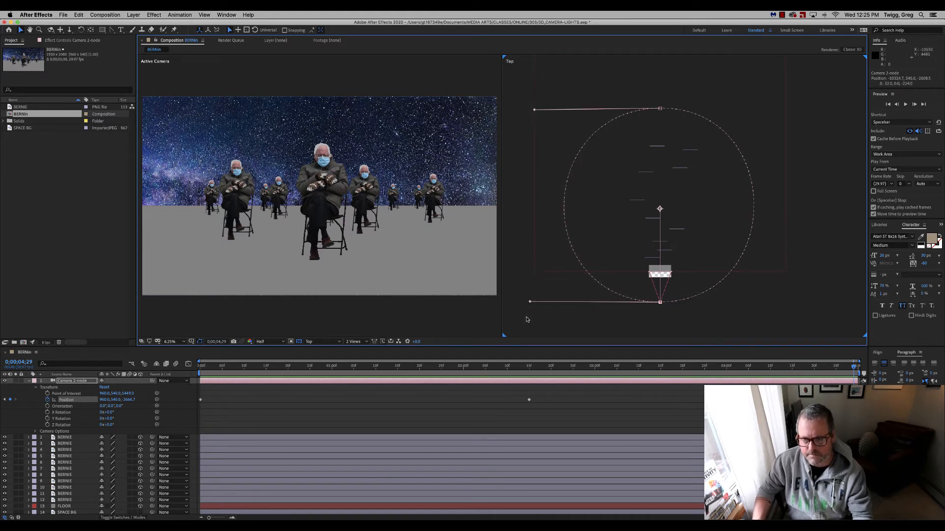
Preview the full circular camera orbit in both views and return to the first frame.
key(space)
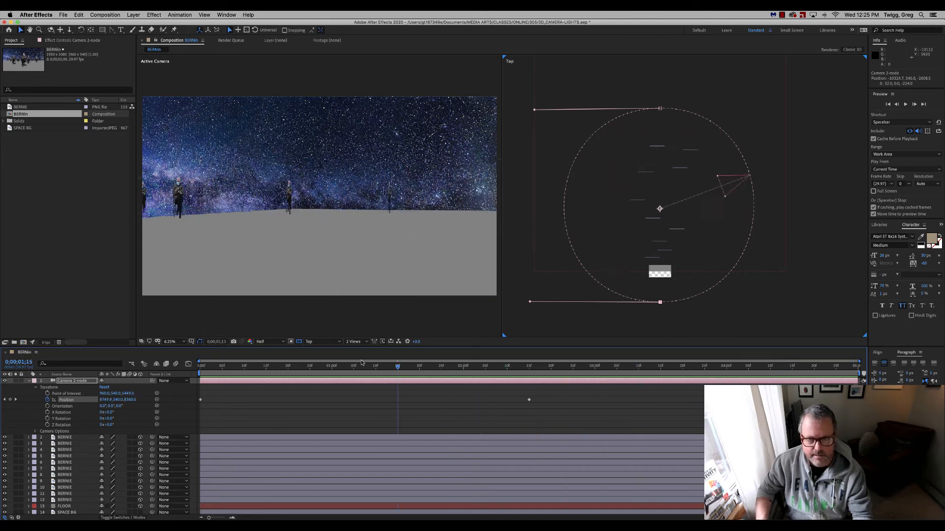
drag(229, 365, 161, 373)
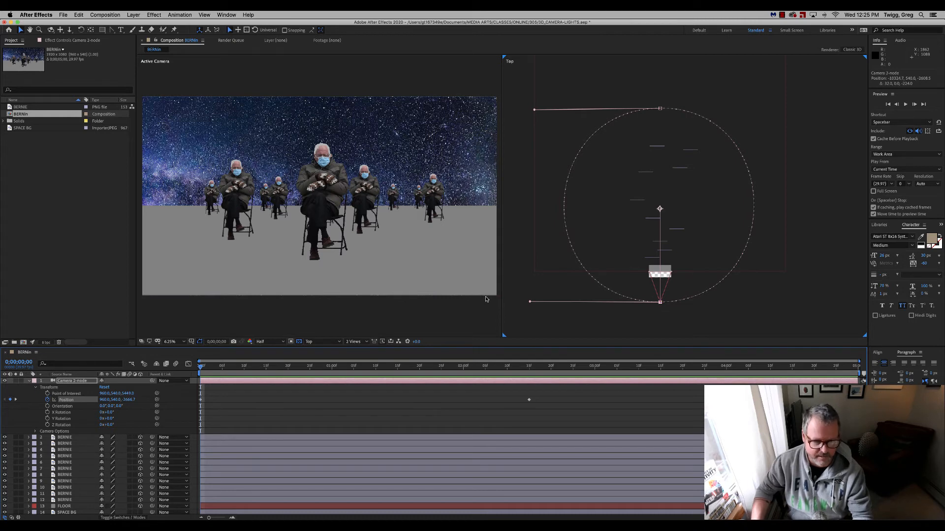
drag(201, 368, 530, 330)
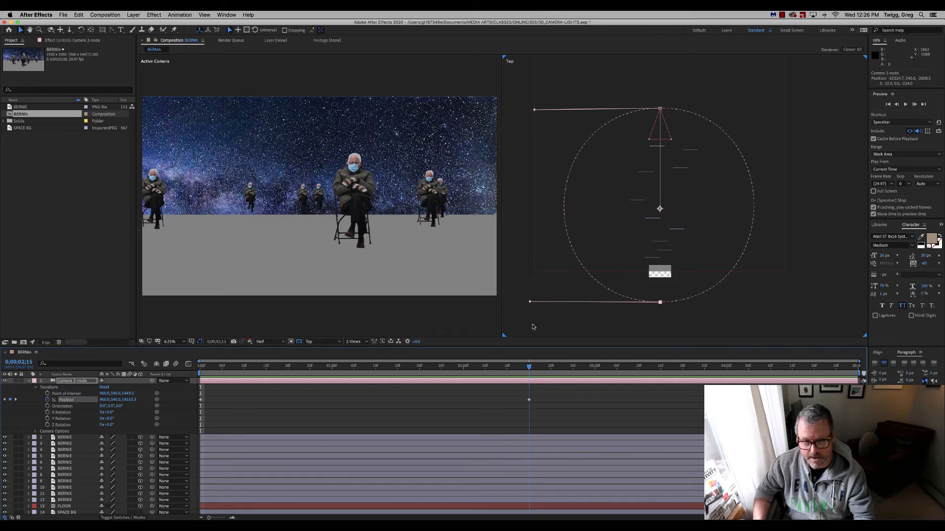
key(Page_Down)
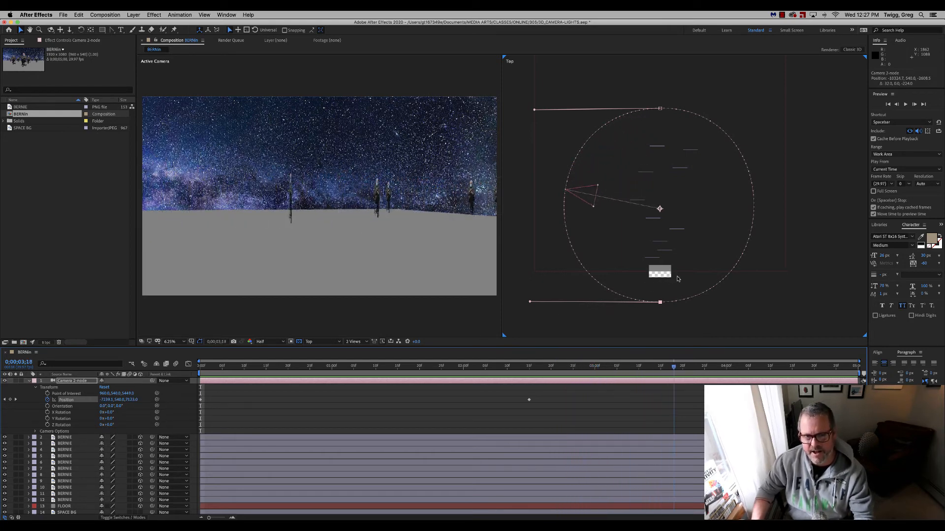
drag(731, 269, 137, 374)
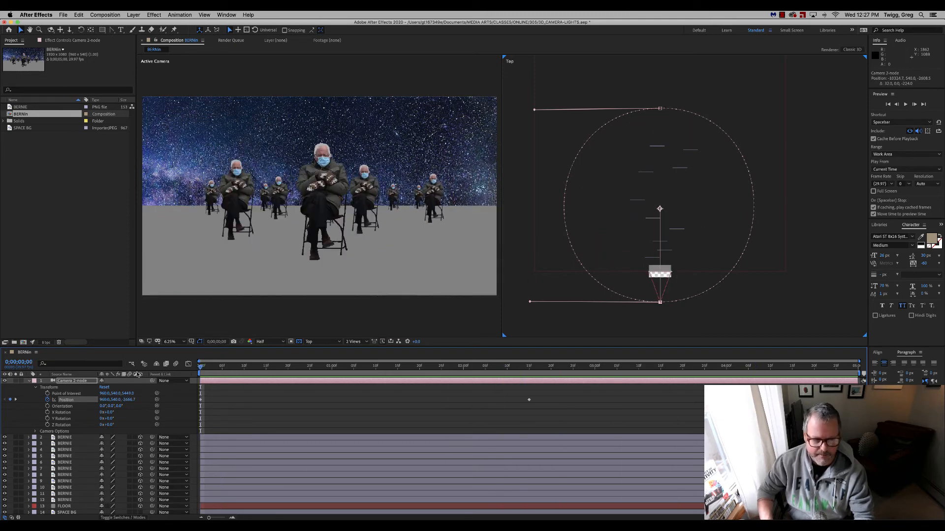
Try making SPACE BG a 3D layer, check it against the camera move, and restore it to an ordinary 2D layer.
click(29, 382)
click(140, 463)
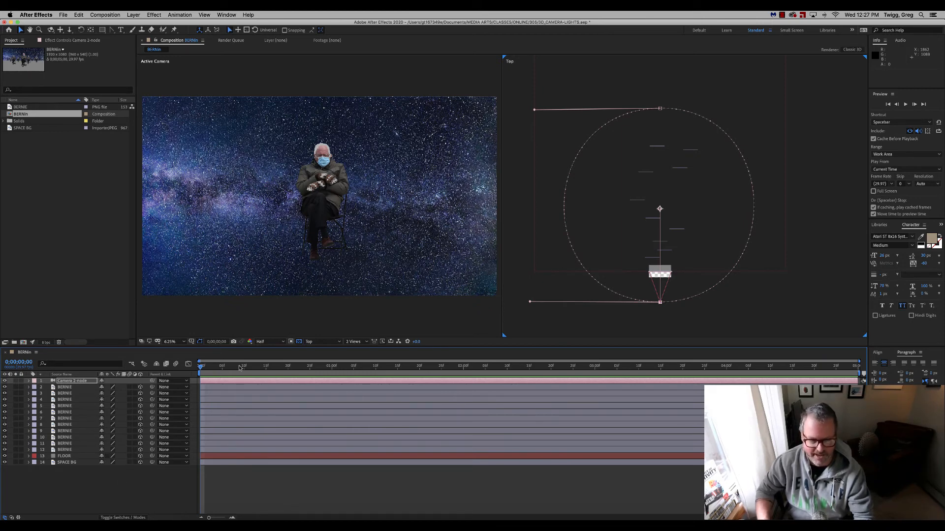
click(201, 367)
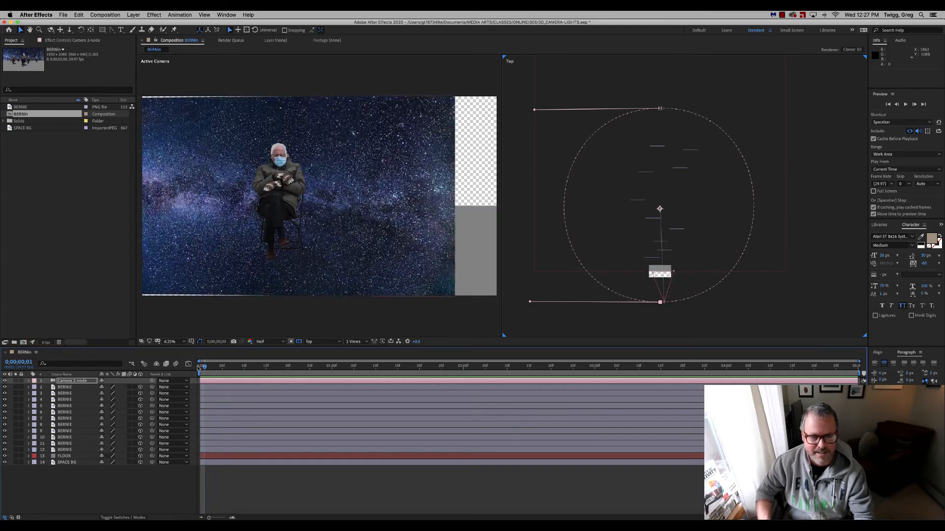
drag(198, 368, 157, 372)
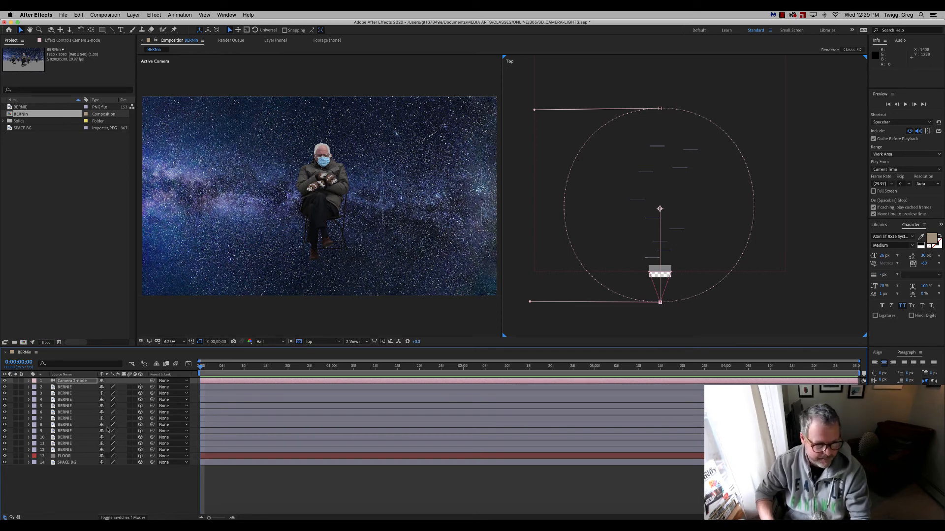
click(135, 463)
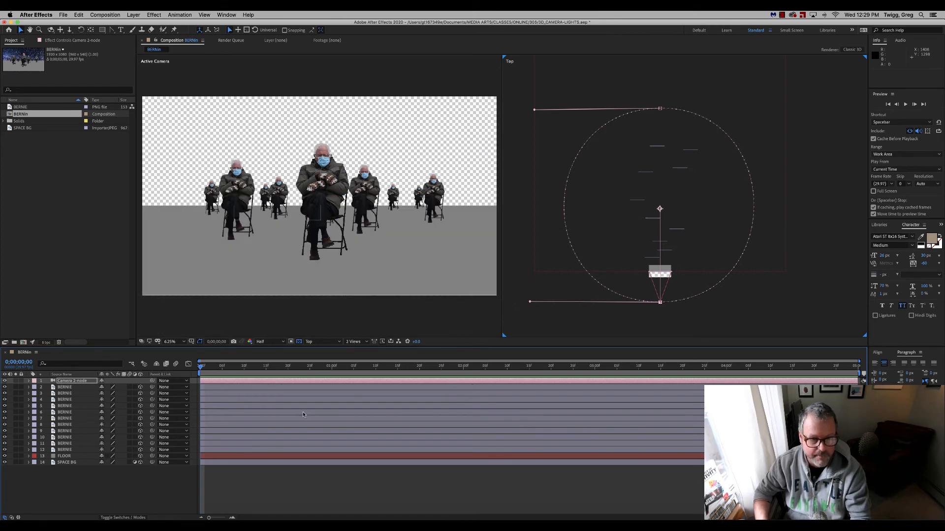
click(135, 462)
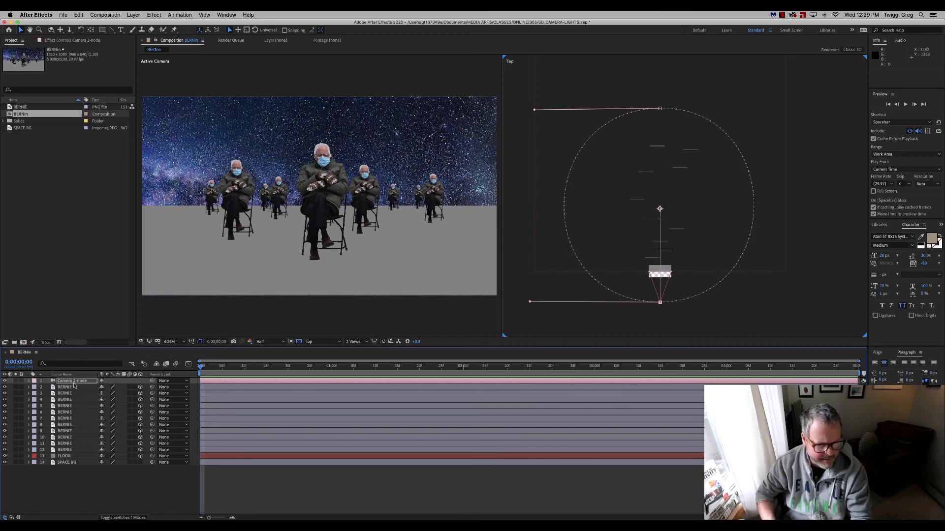
Set the FLOOR layer's Position to about 960, 893, -990 and check the floor against the camera move.
click(67, 458)
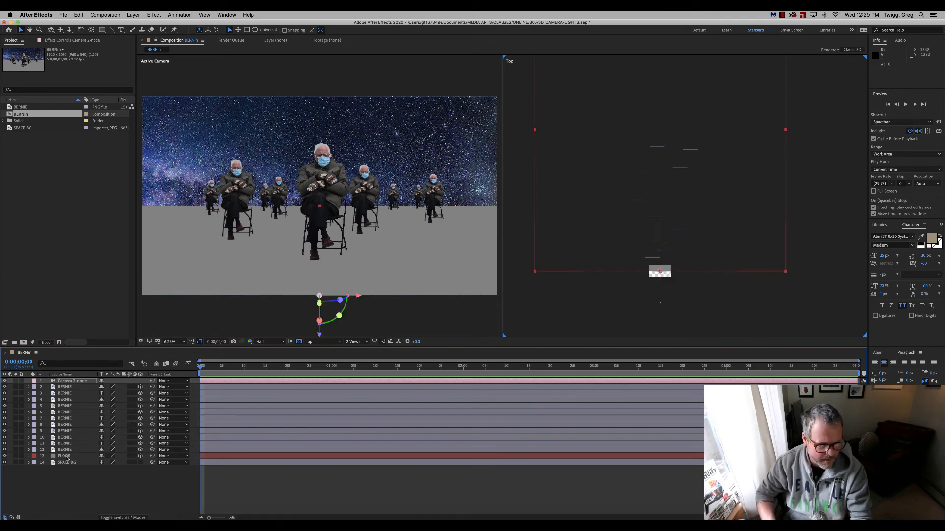
key(p)
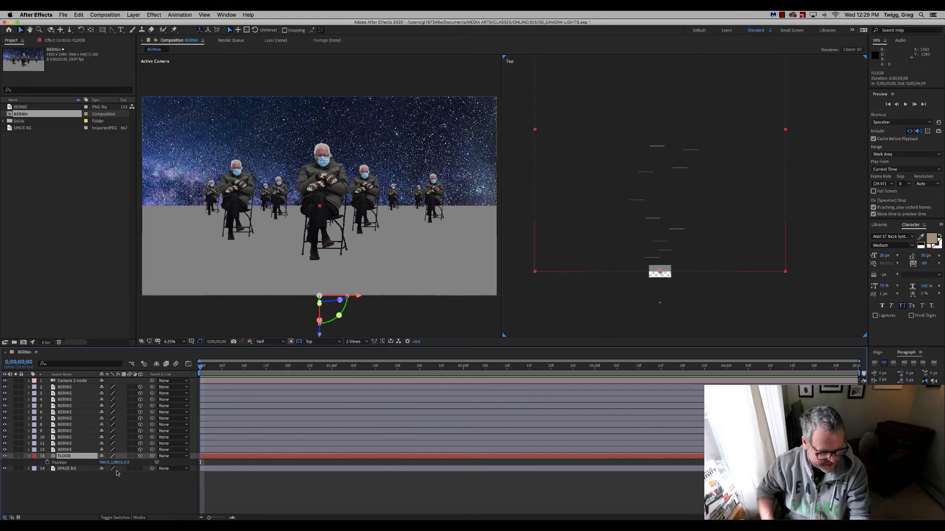
drag(117, 463, 48, 463)
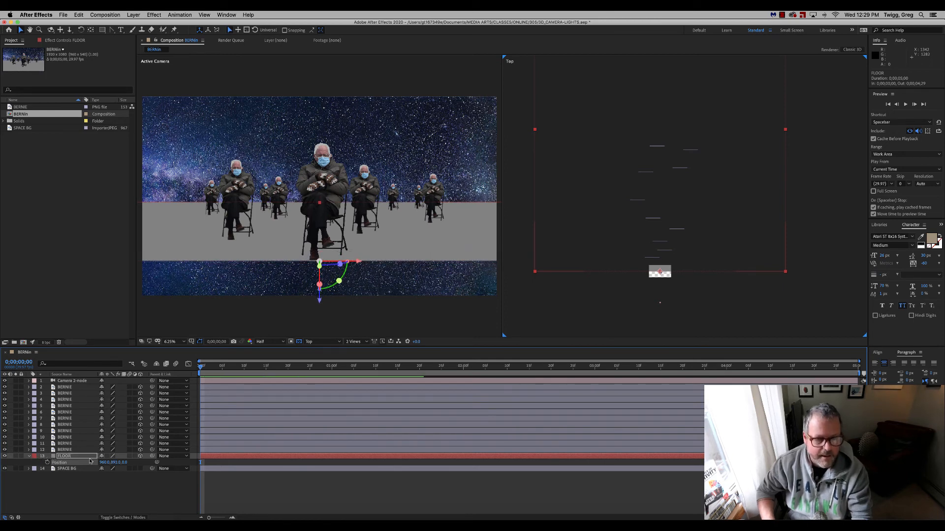
click(72, 382)
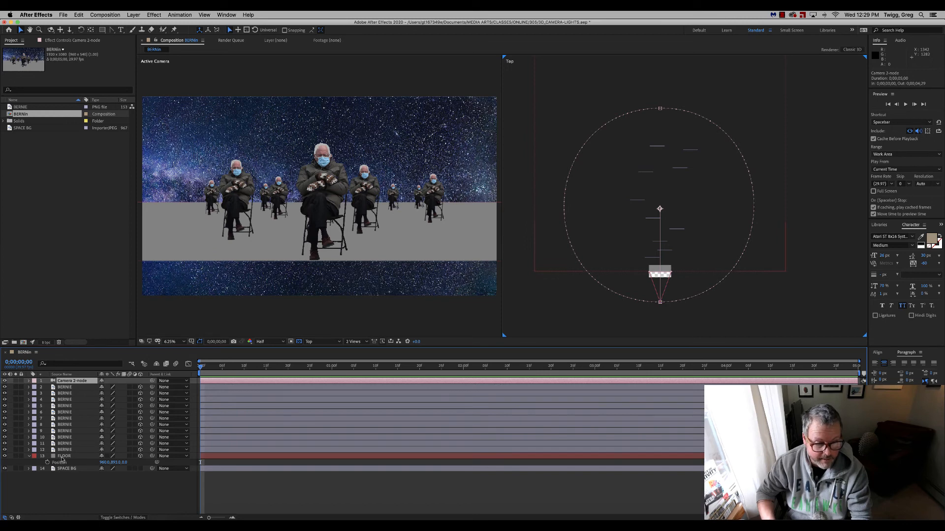
click(62, 457)
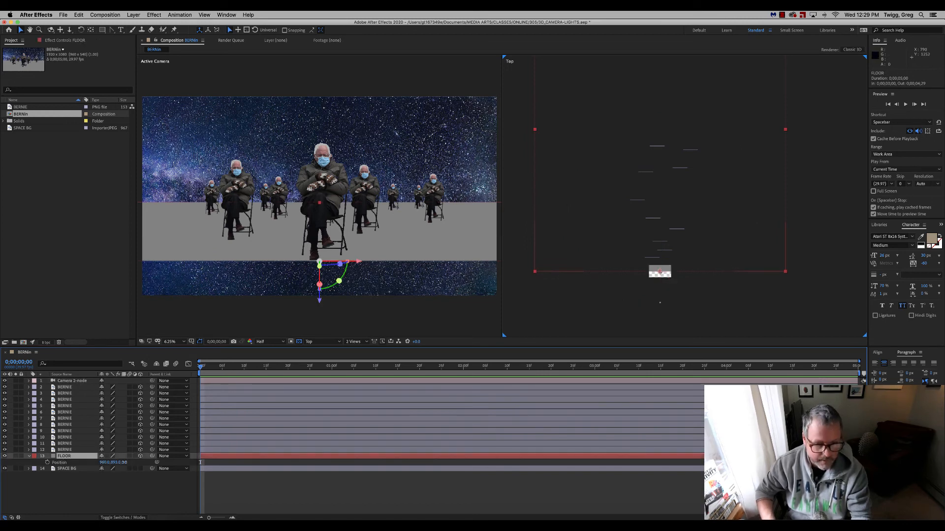
drag(123, 463, 88, 463)
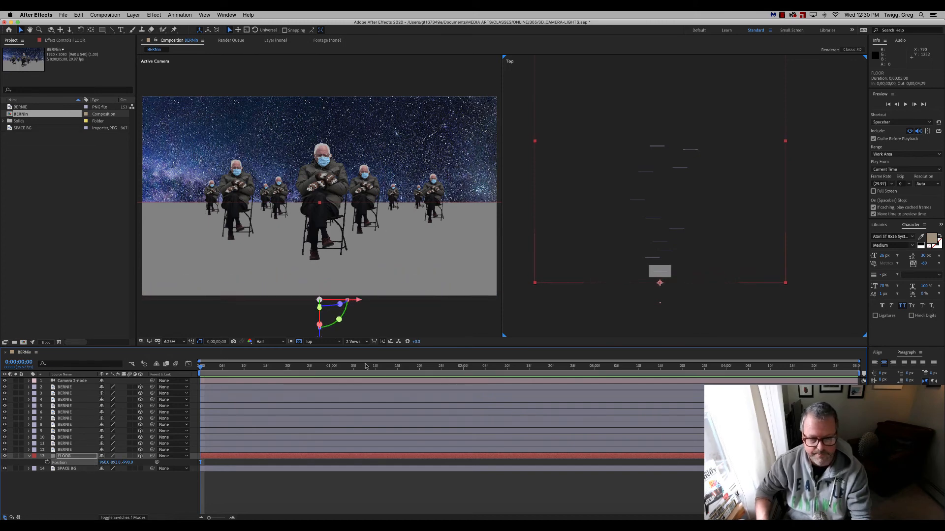
mouse_move(201, 367)
mouse_down()
mouse_move(500, 367)
mouse_move(697, 380)
mouse_move(197, 378)
mouse_up()
click(73, 382)
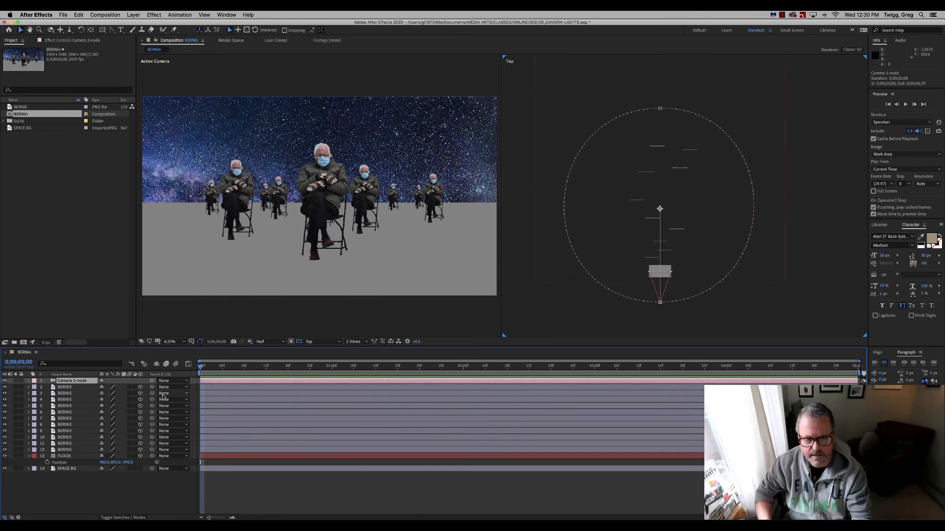
Open the FLOOR layer in its own Layer view and add a new mask to it.
double_click(58, 456)
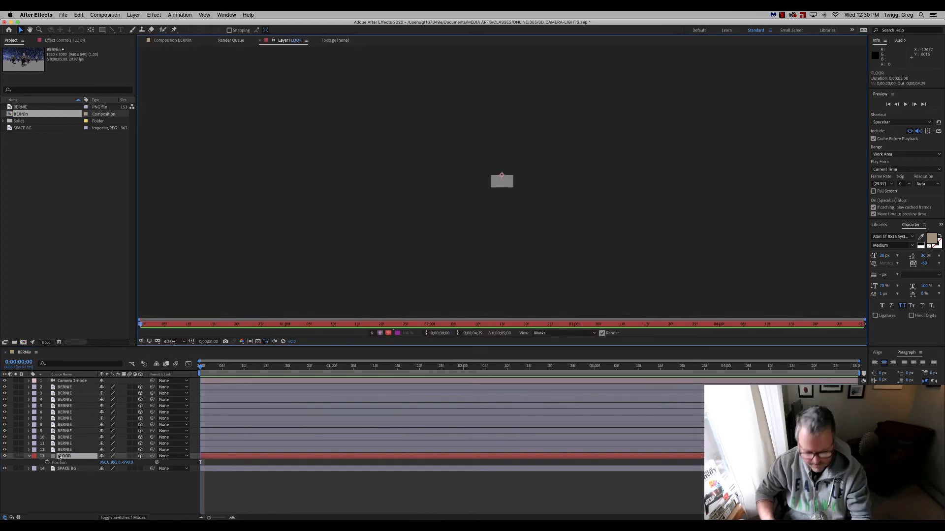
key(period)
key(period)
key(period)
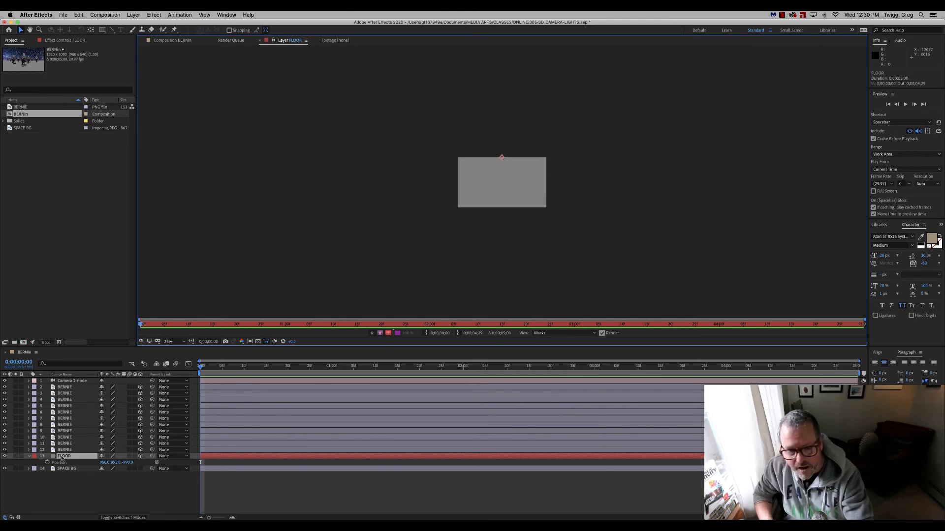
key(period)
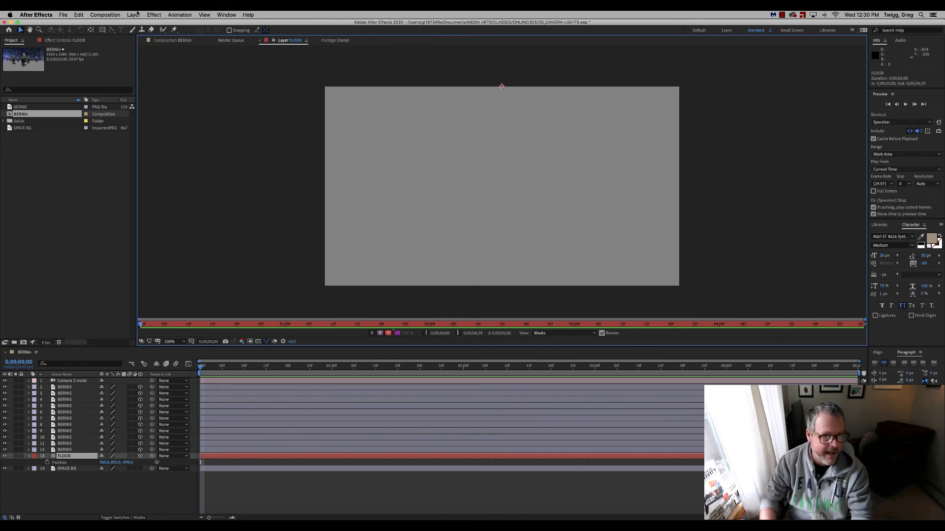
click(102, 31)
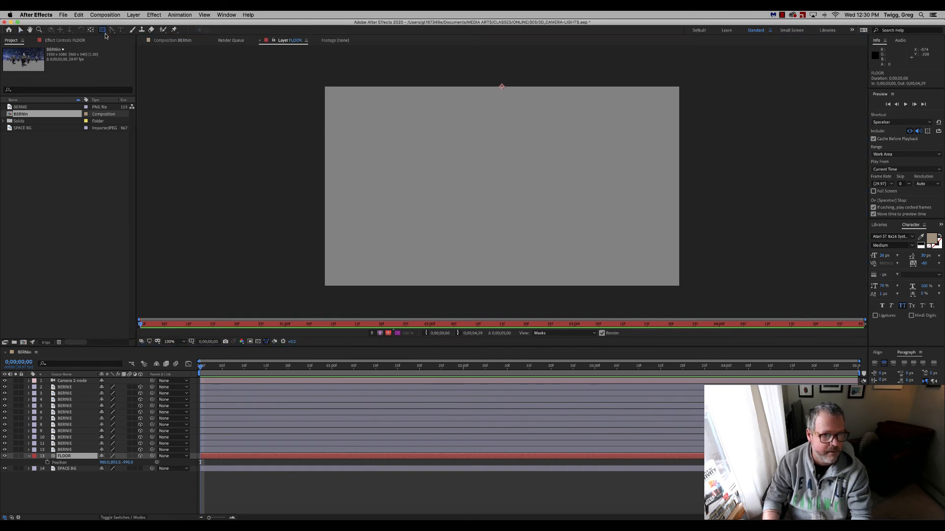
click(133, 14)
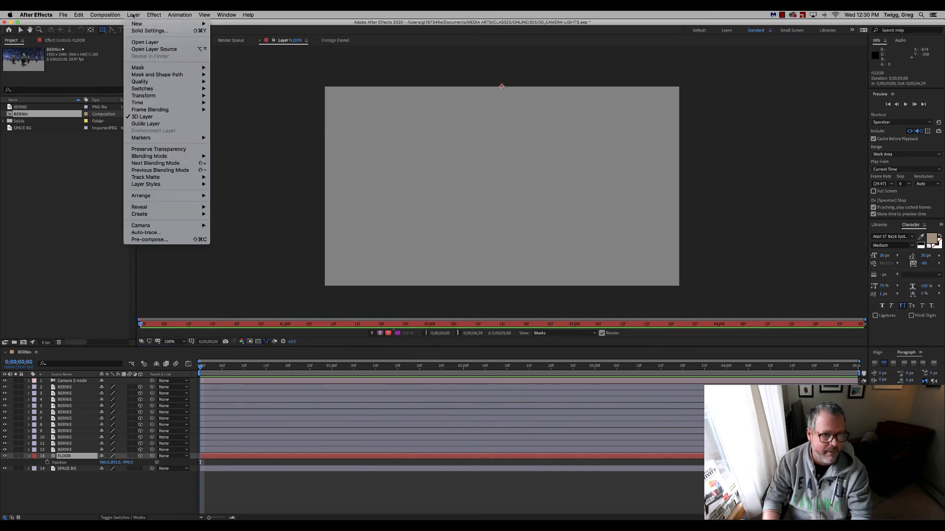
mouse_move(138, 24)
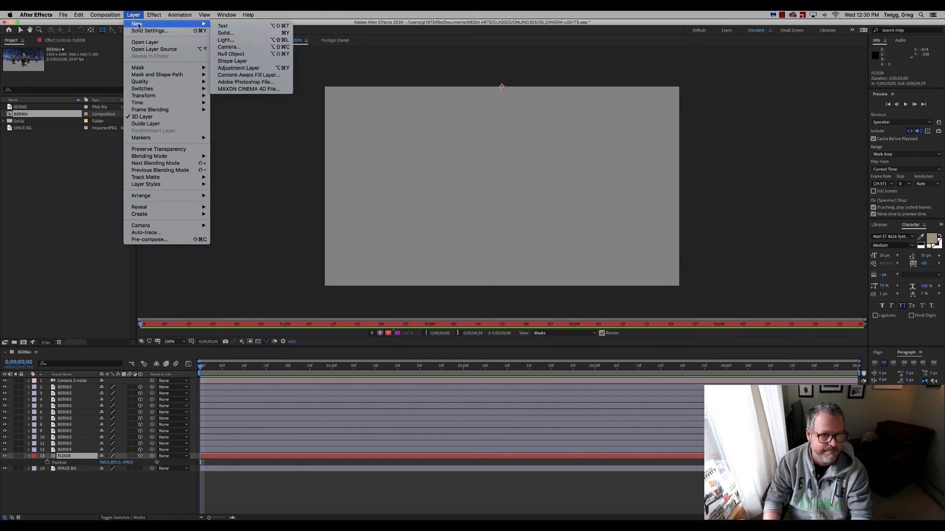
mouse_move(173, 70)
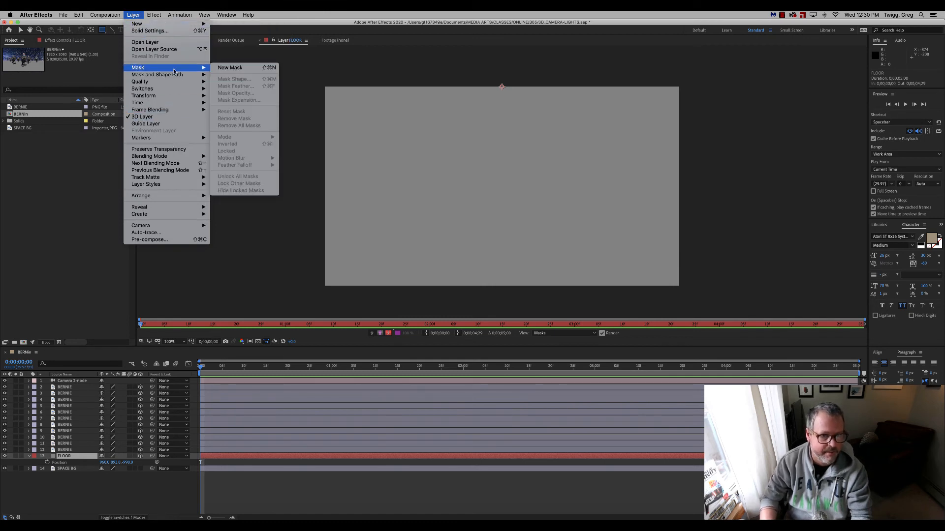
click(241, 69)
Reset the FLOOR mask's shape to Ellipse so the floor becomes an oval.
click(133, 15)
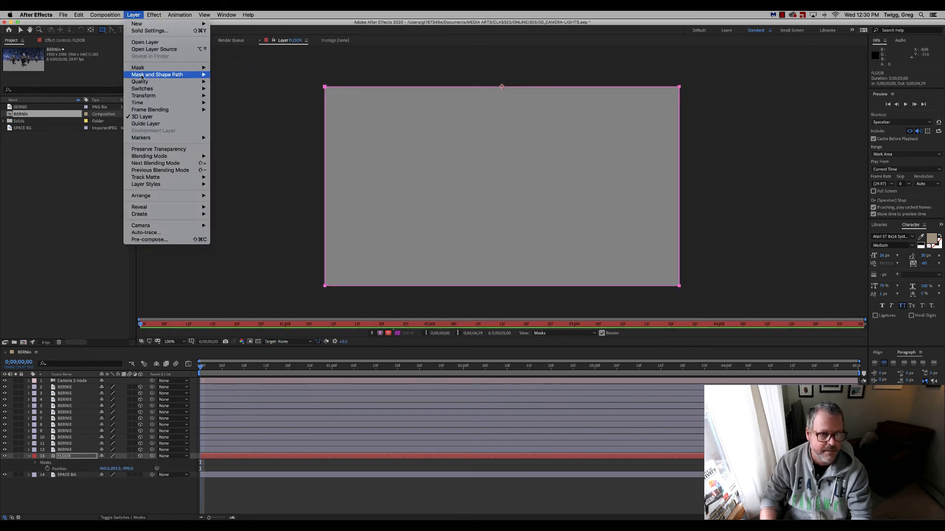
mouse_move(144, 70)
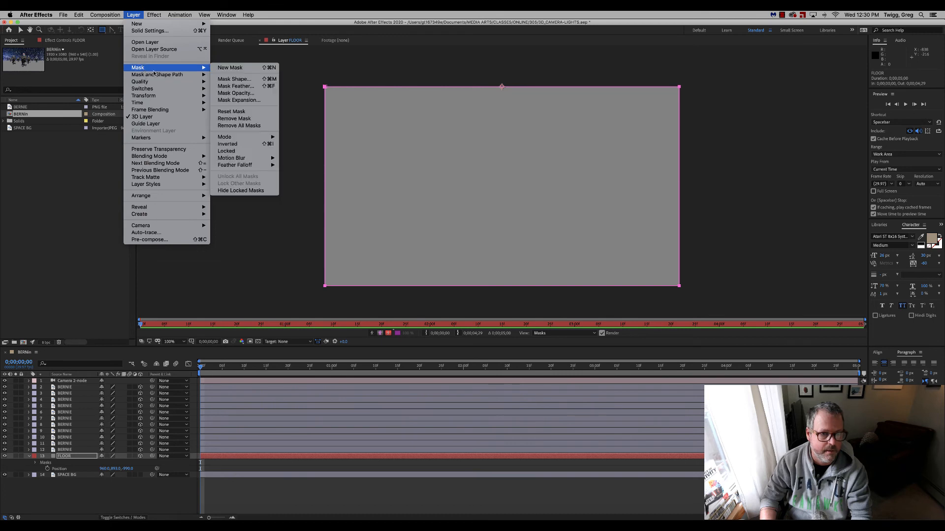
click(241, 79)
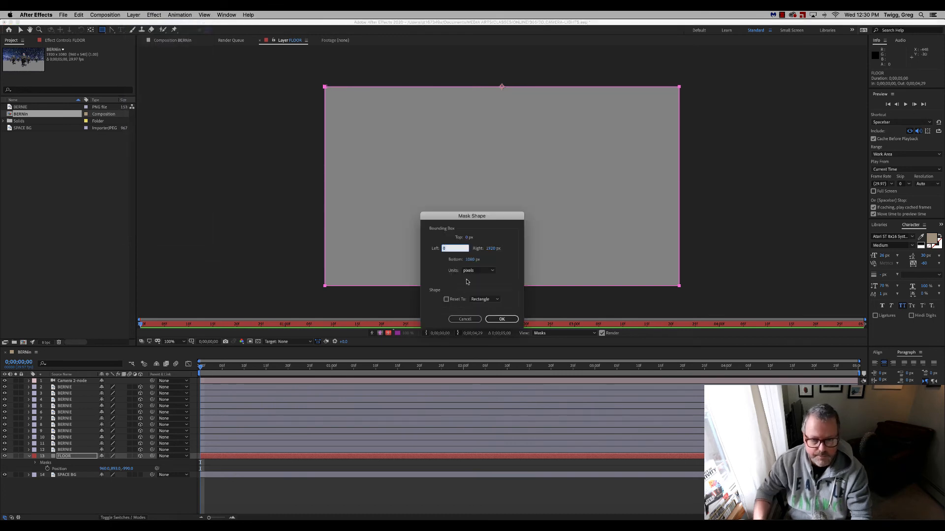
click(484, 300)
click(485, 308)
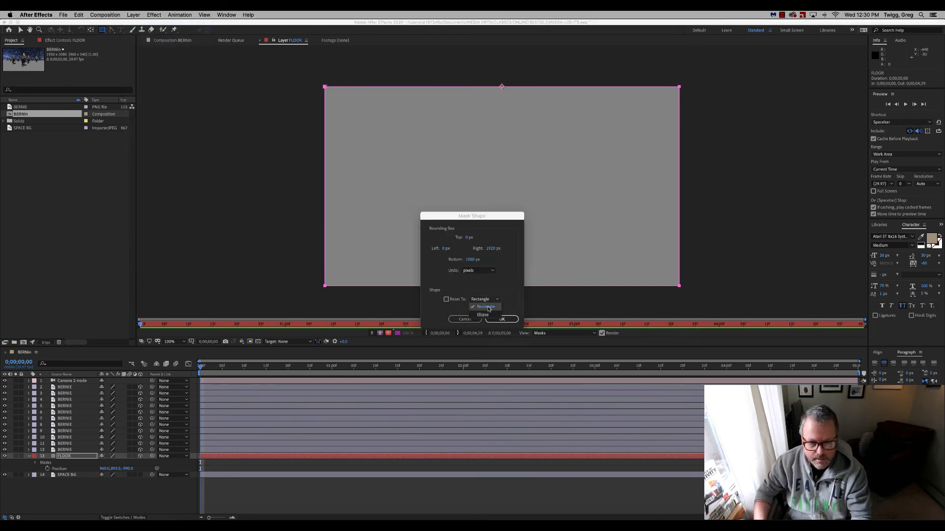
click(499, 320)
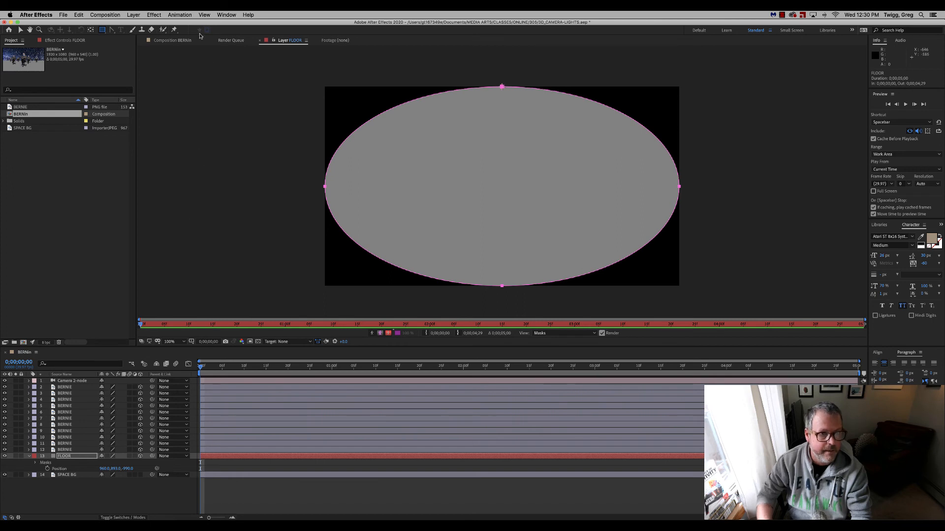
Return to the composition, deselect all layers and scrub through the camera orbit to check the rounded floor.
click(173, 41)
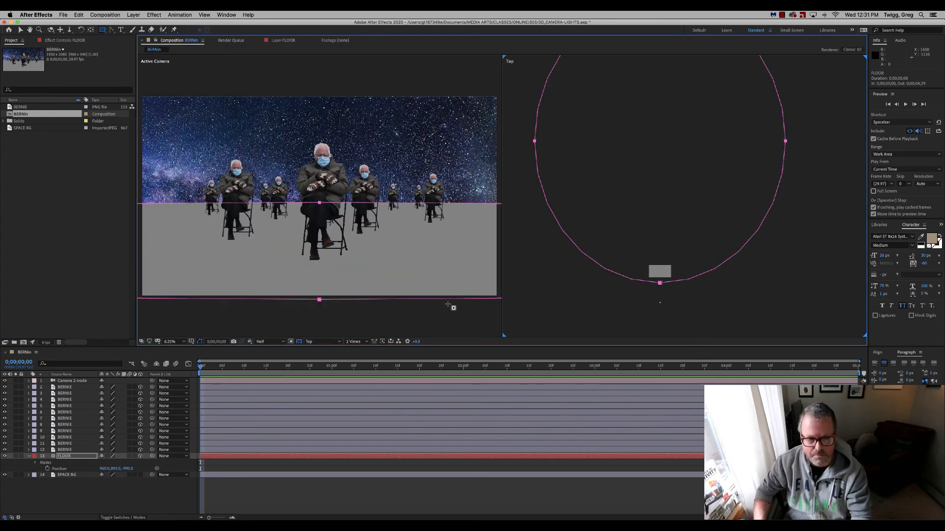
key(super+shift+a)
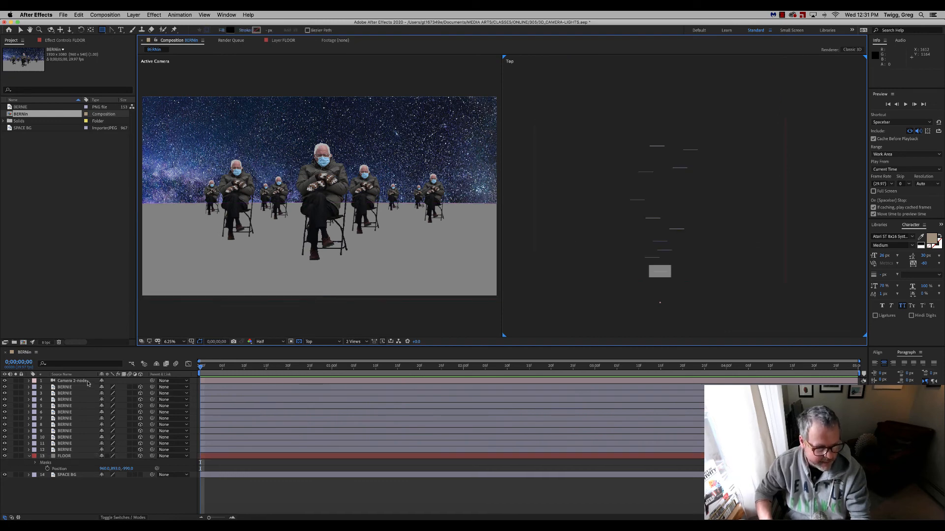
drag(201, 368, 166, 367)
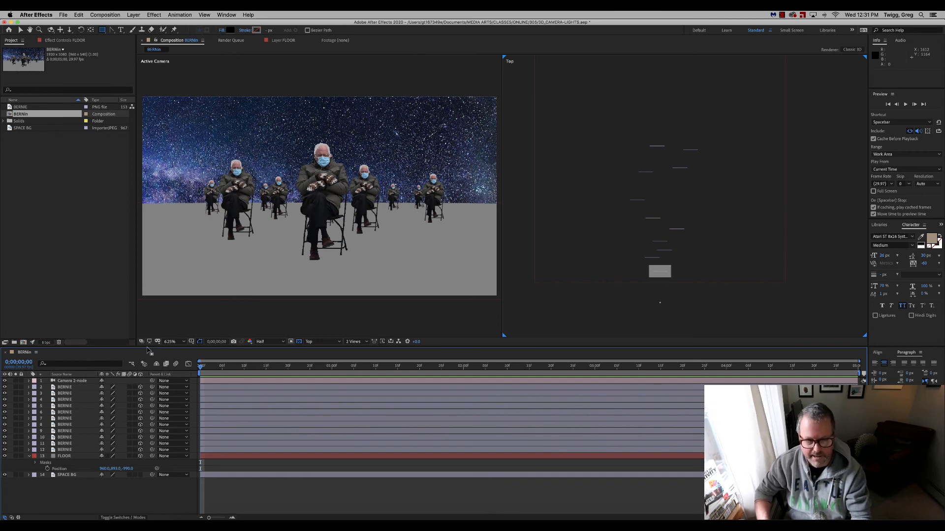
Try moving the camera's point of interest to about 992, 540, 137 in the Top view, preview the orbit, and undo the move.
click(78, 382)
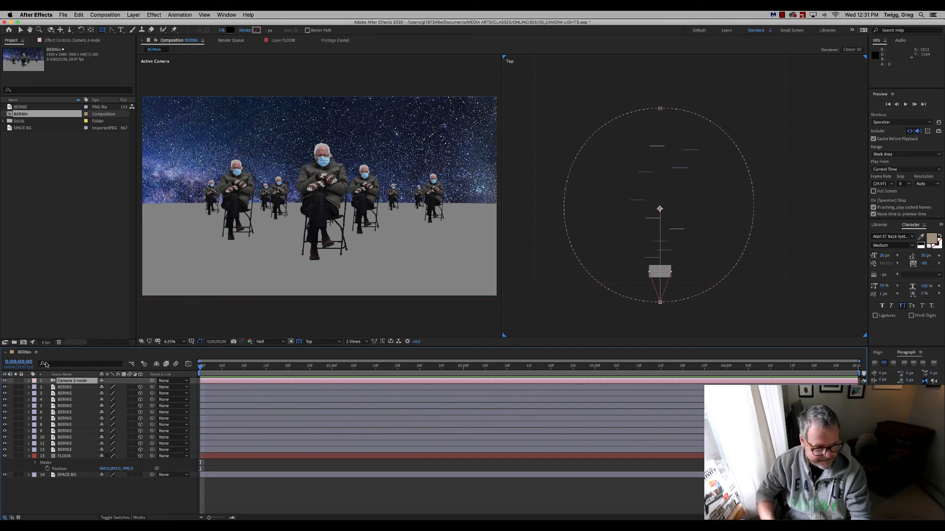
click(28, 381)
click(28, 381)
click(29, 382)
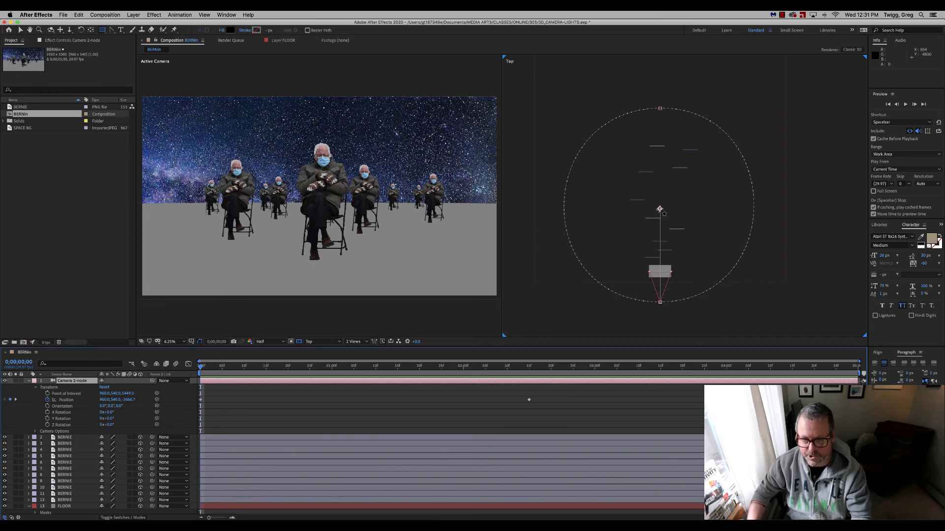
key(v)
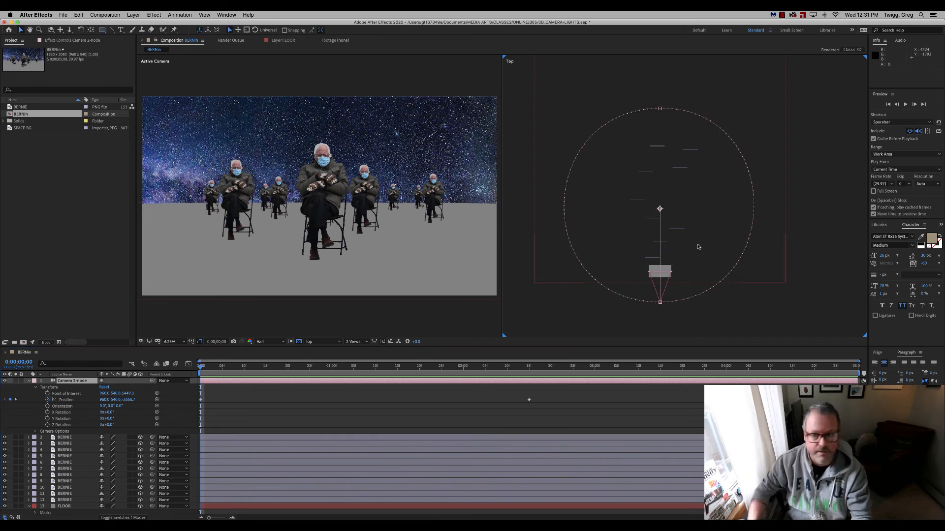
drag(661, 211, 663, 271)
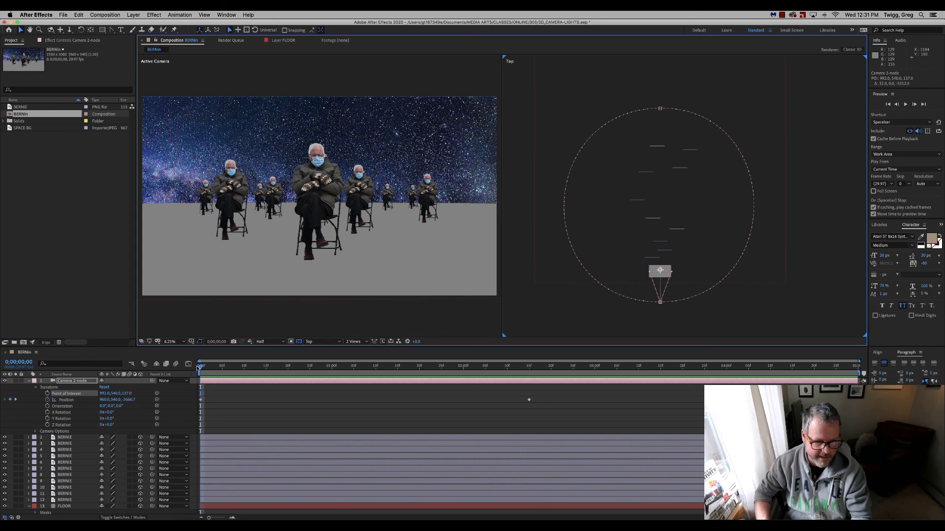
drag(201, 366, 383, 268)
key(Home)
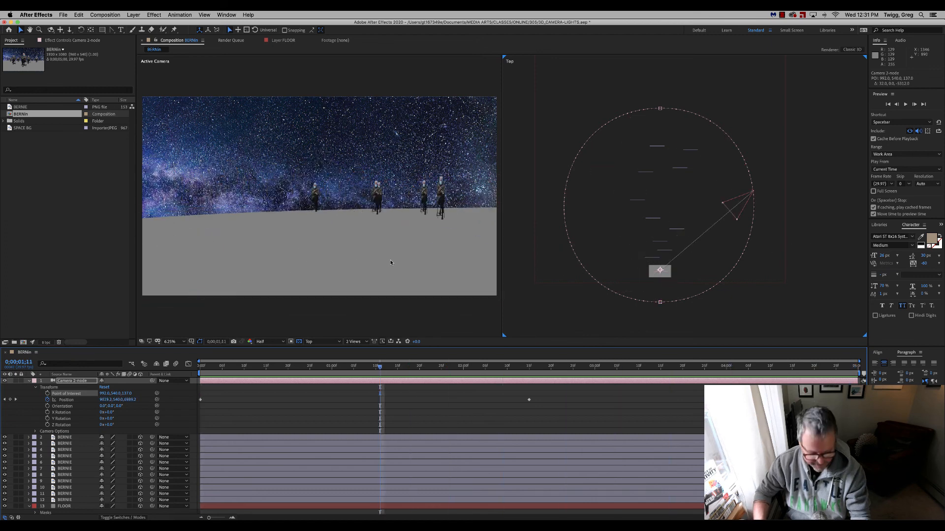
key(super+z)
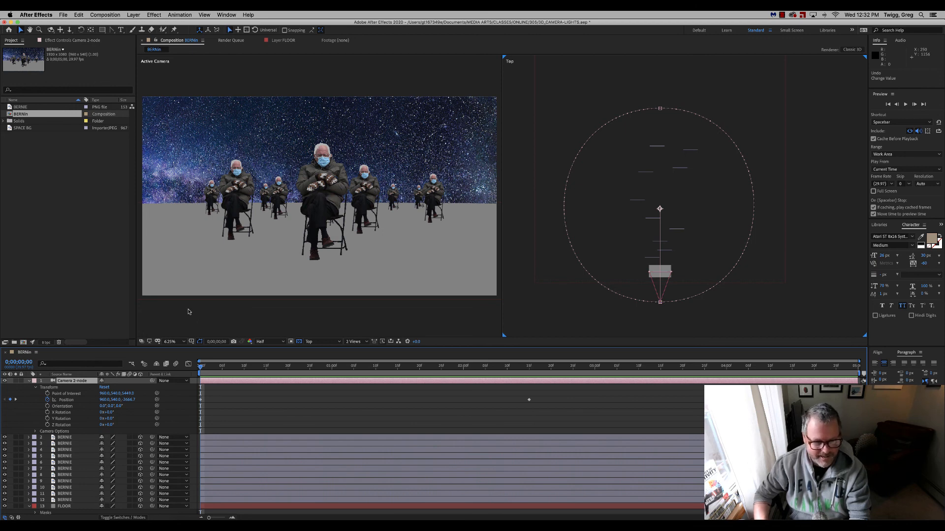
Try switching the camera's type to One-Node Camera, preview the move along its path, and undo the type change.
double_click(72, 381)
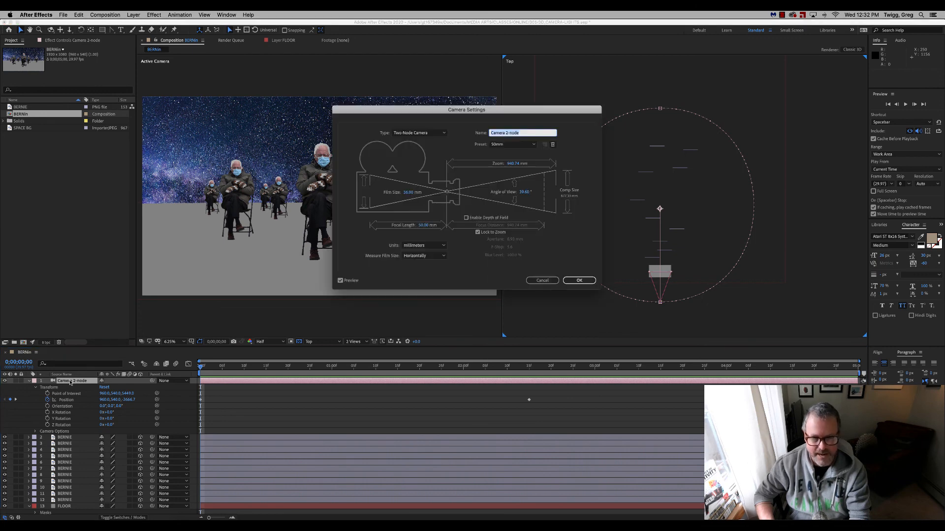
click(427, 133)
click(430, 140)
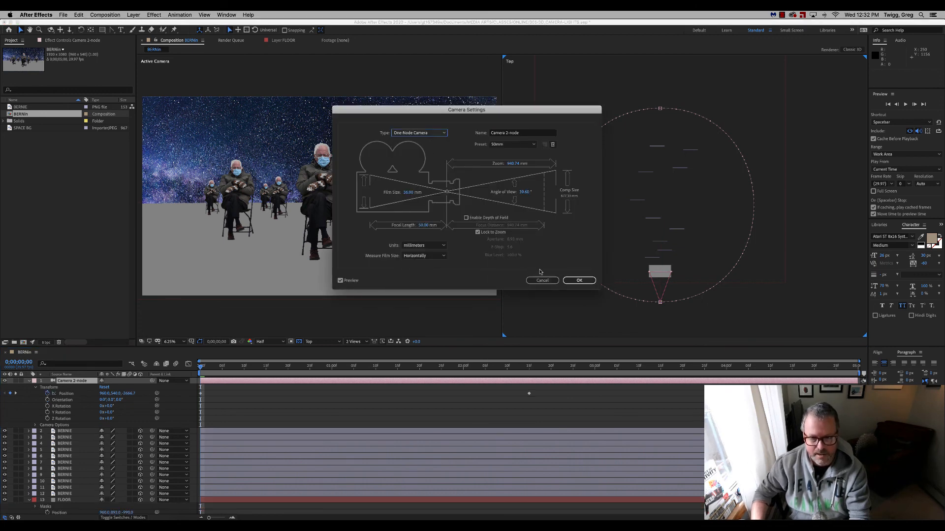
click(574, 280)
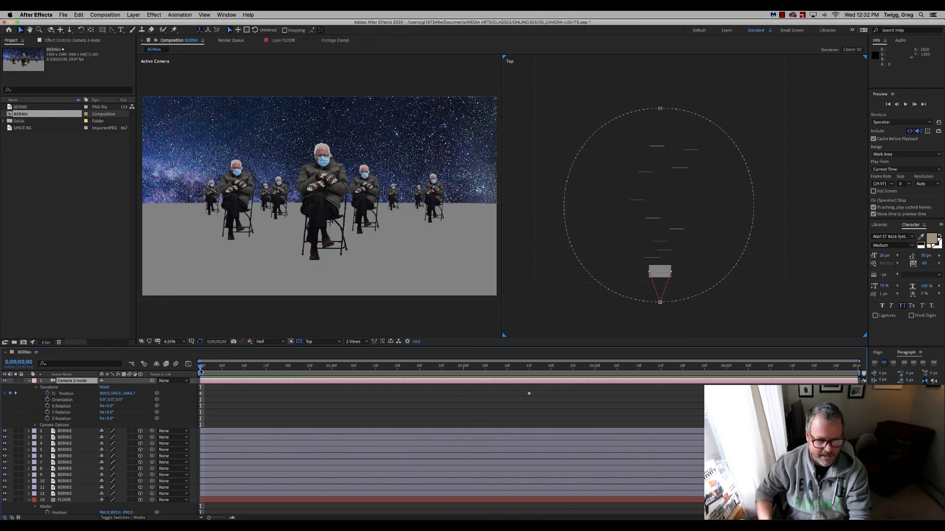
click(210, 367)
drag(220, 370, 593, 333)
key(super+z)
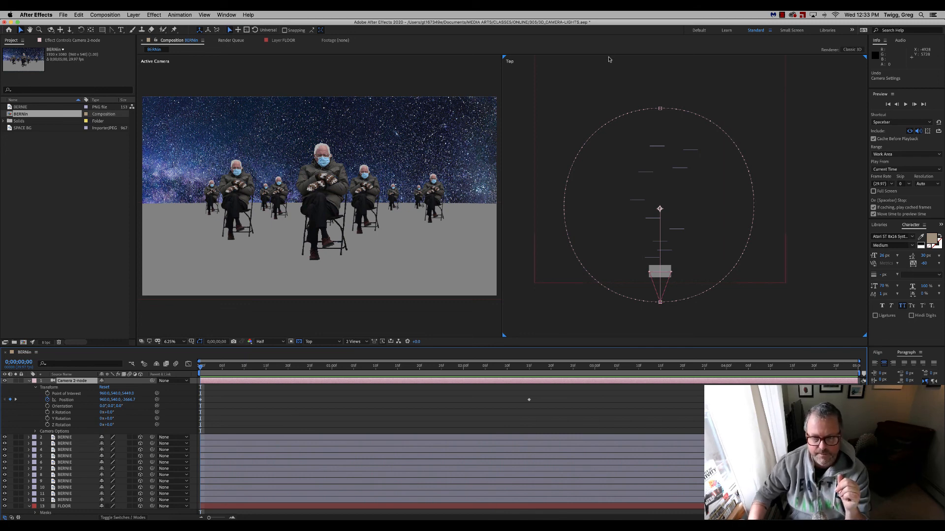
click(782, 16)
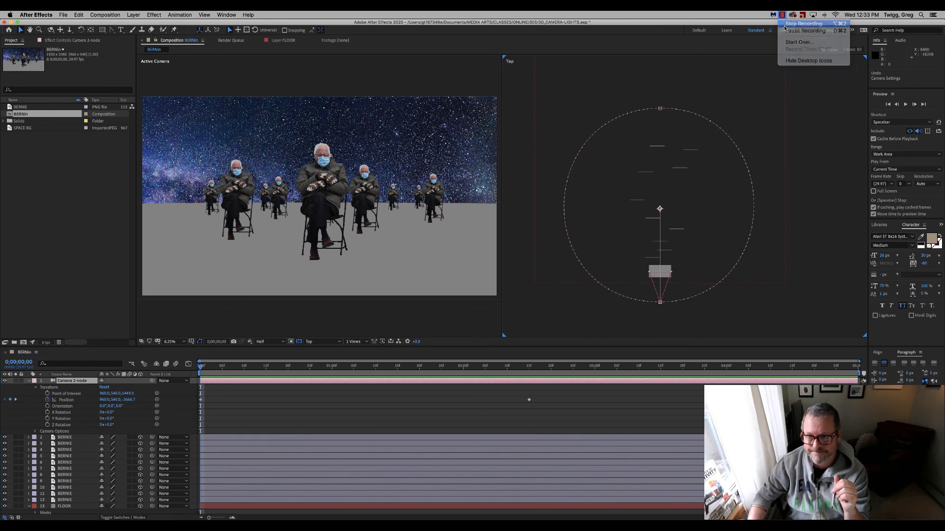